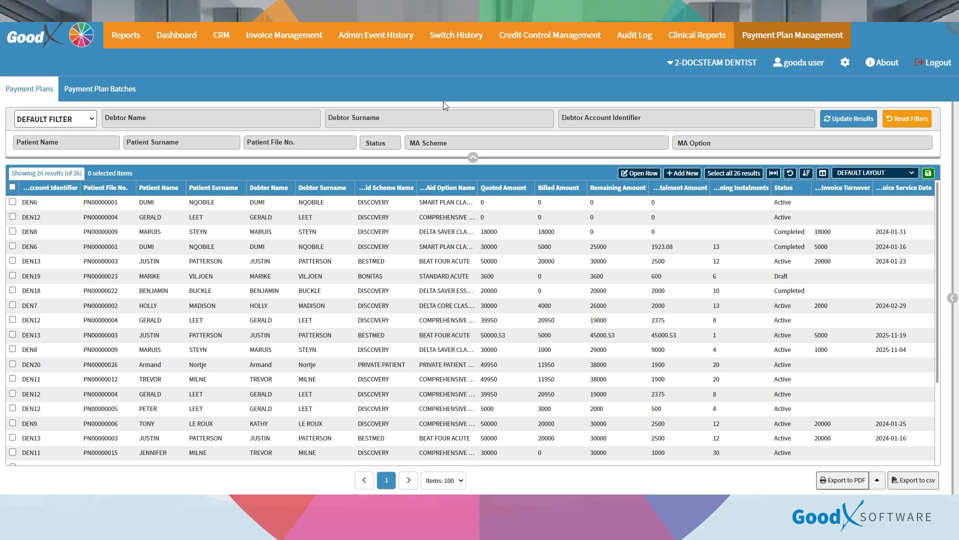
Filter the payment plans by the Active status and update the results
left_click(383, 143)
left_click(383, 193)
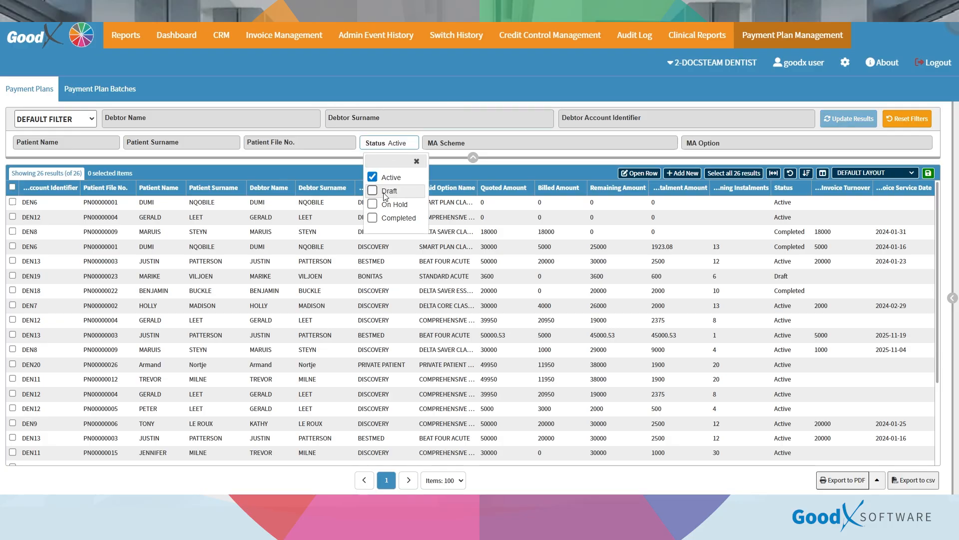
left_click(850, 122)
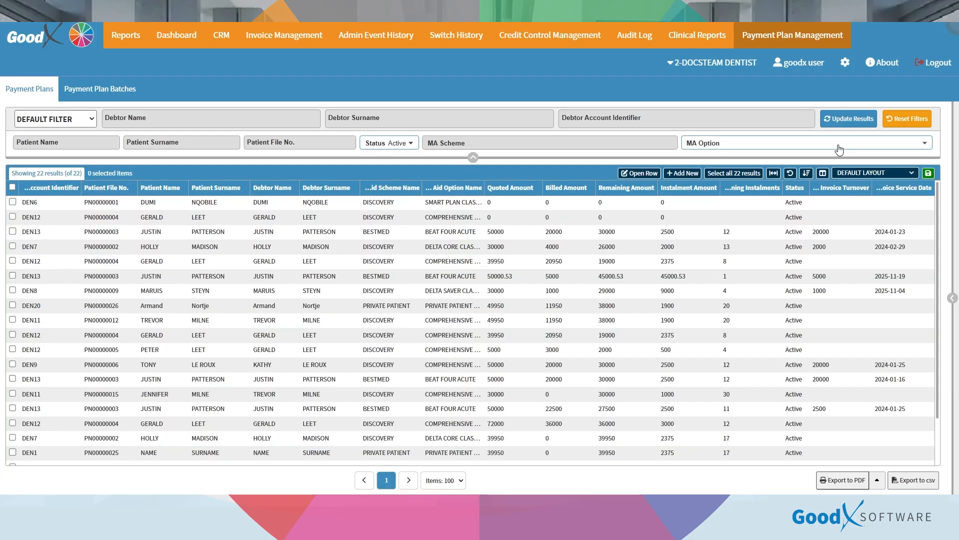
Switch the Status filter to Draft only and update the payment plan results
left_click(397, 143)
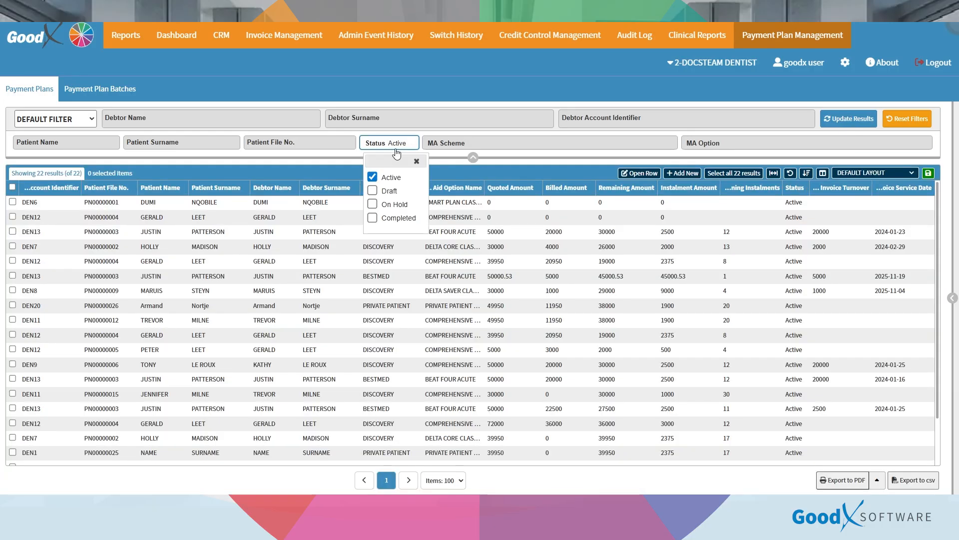
left_click(372, 177)
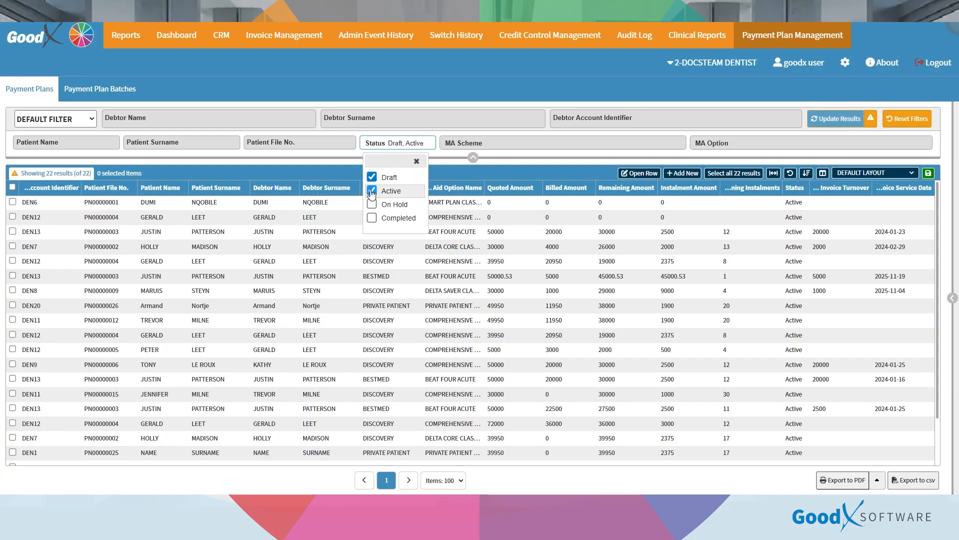
left_click(371, 191)
left_click(830, 120)
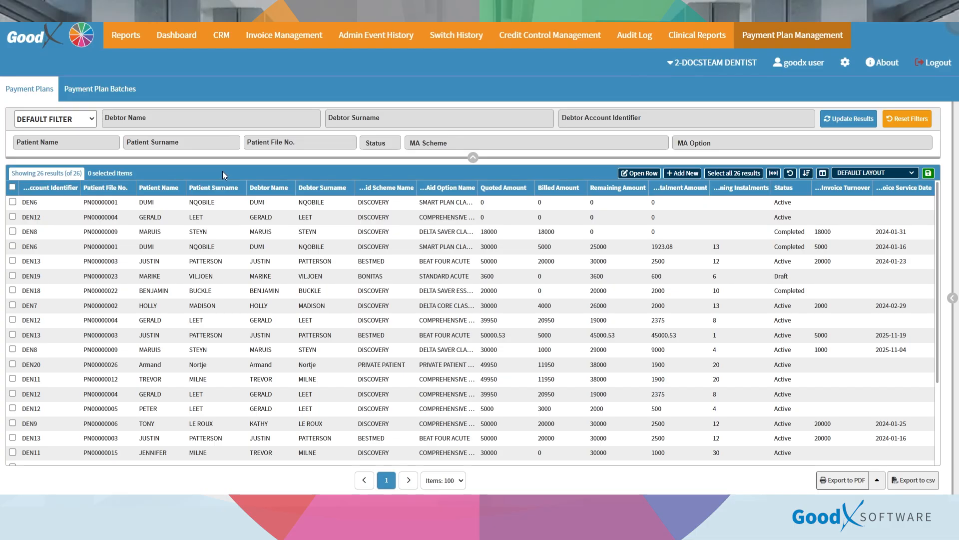
Select the second and fourth payment plans individually, extend the selection to all plans, and clear it
left_click(13, 216)
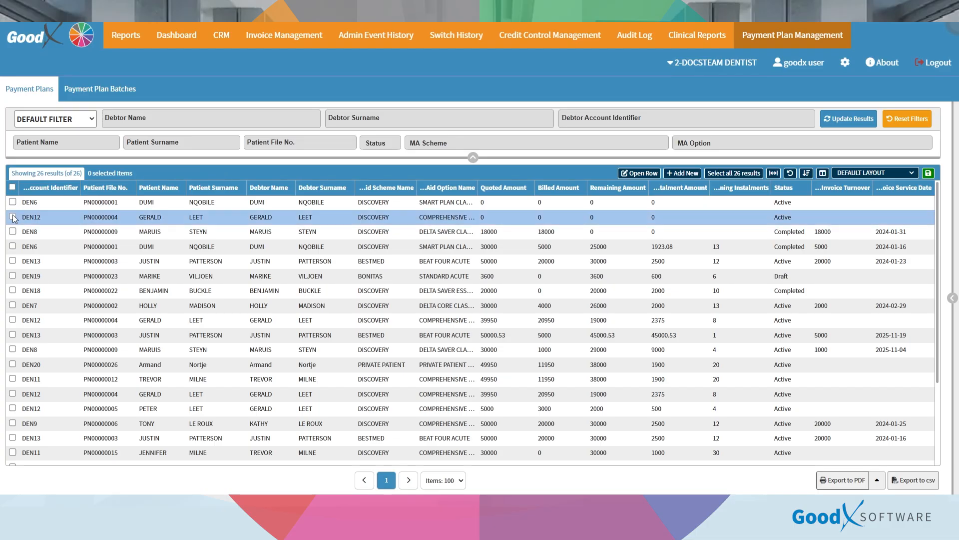
left_click(12, 245)
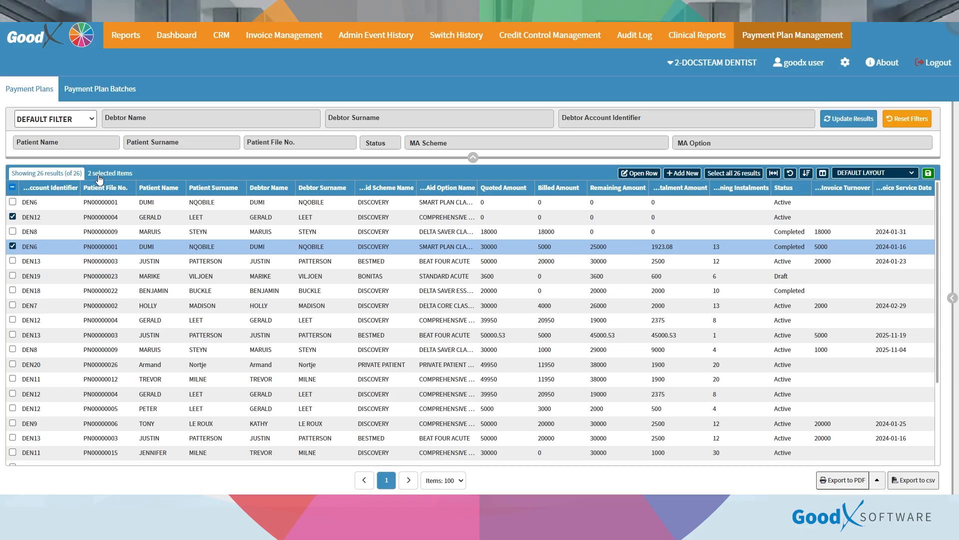
left_click(12, 188)
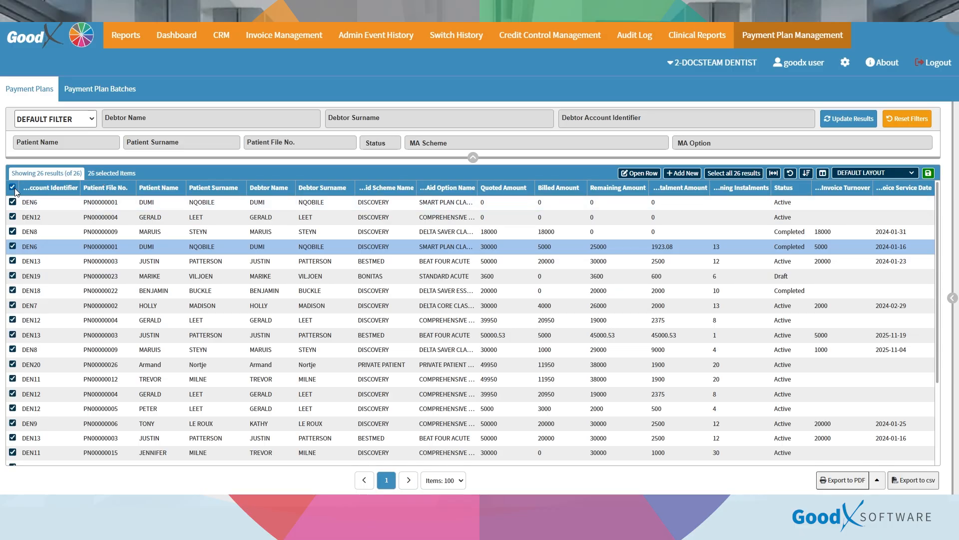
left_click(13, 188)
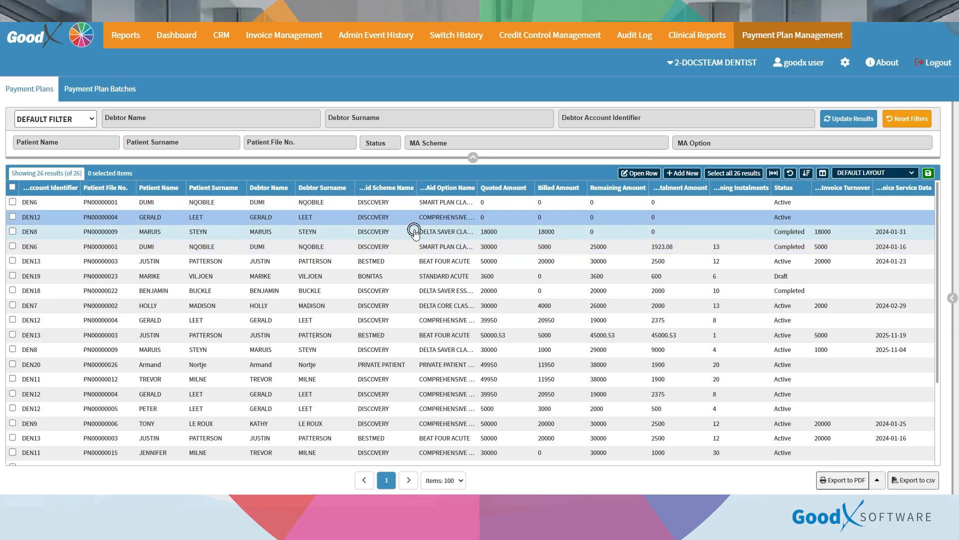
View the details of the completed payment plan quoted at 18000 and the blank form for a new plan, closing each
left_click(414, 231)
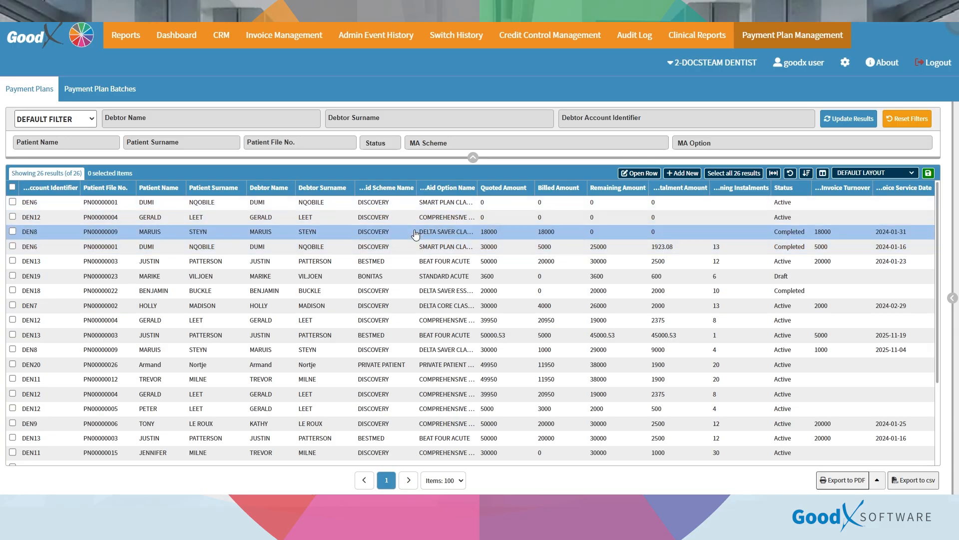
left_click(633, 173)
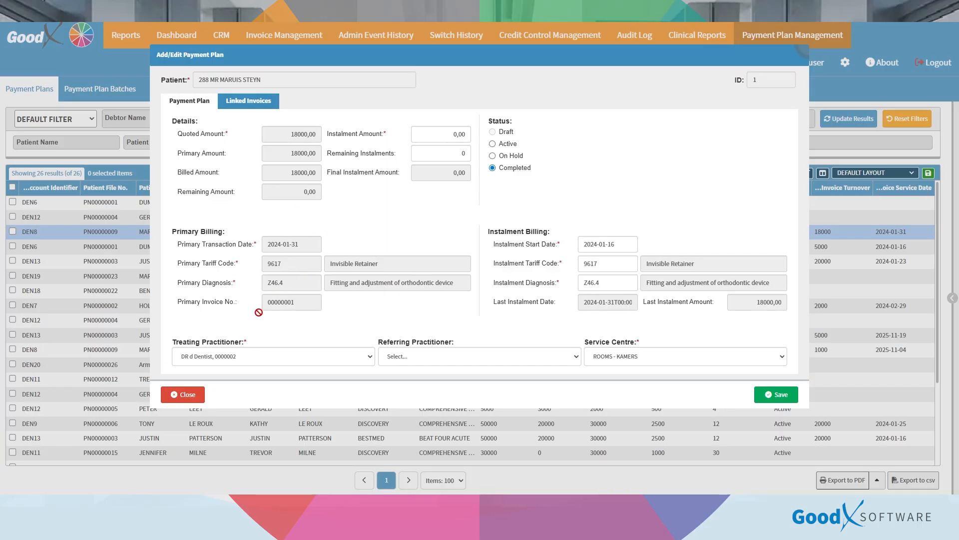
left_click(183, 394)
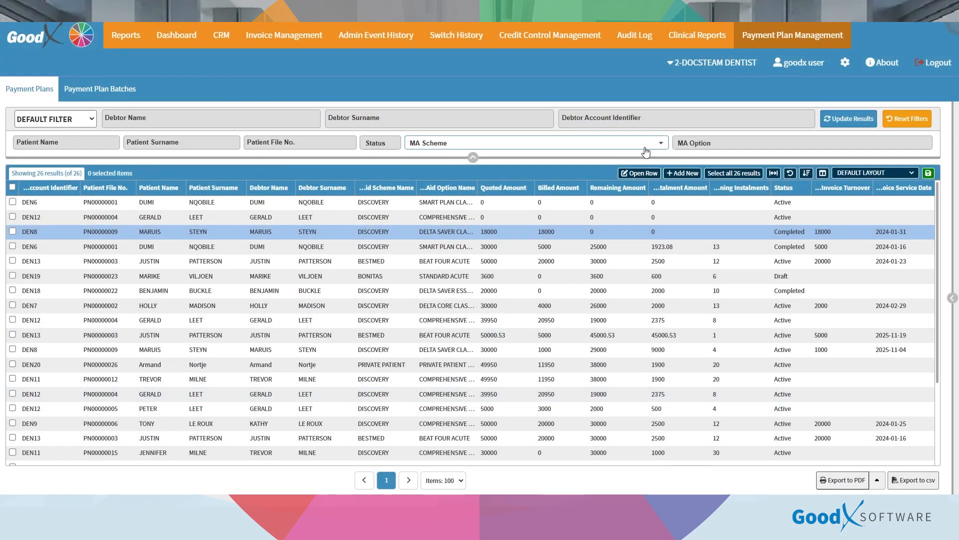
left_click(680, 173)
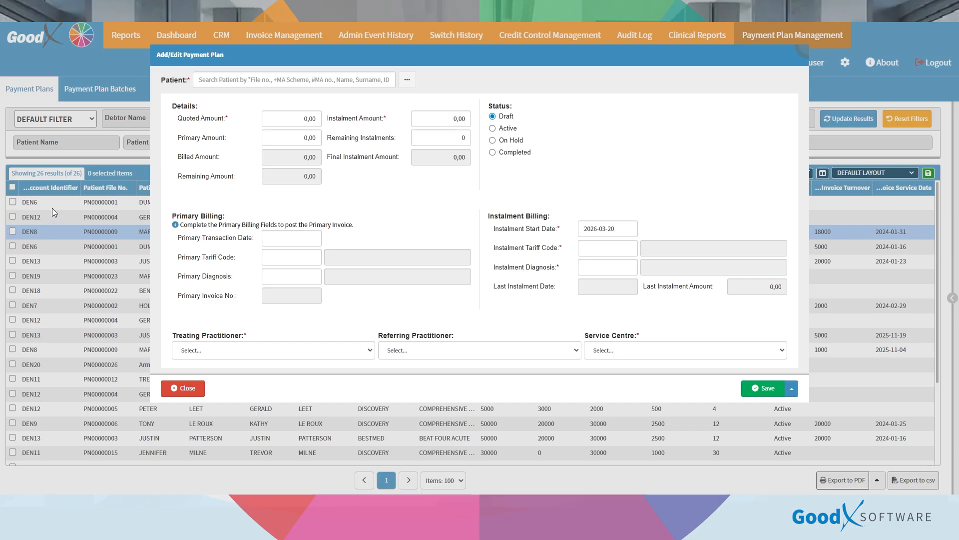
left_click(184, 389)
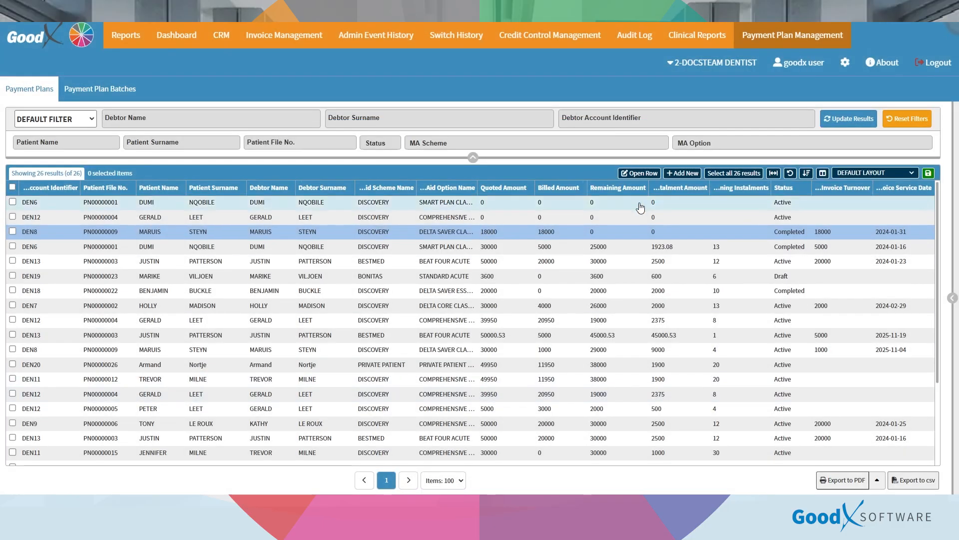
Select all payment plan results and limit the list to 10 items per page
left_click(732, 171)
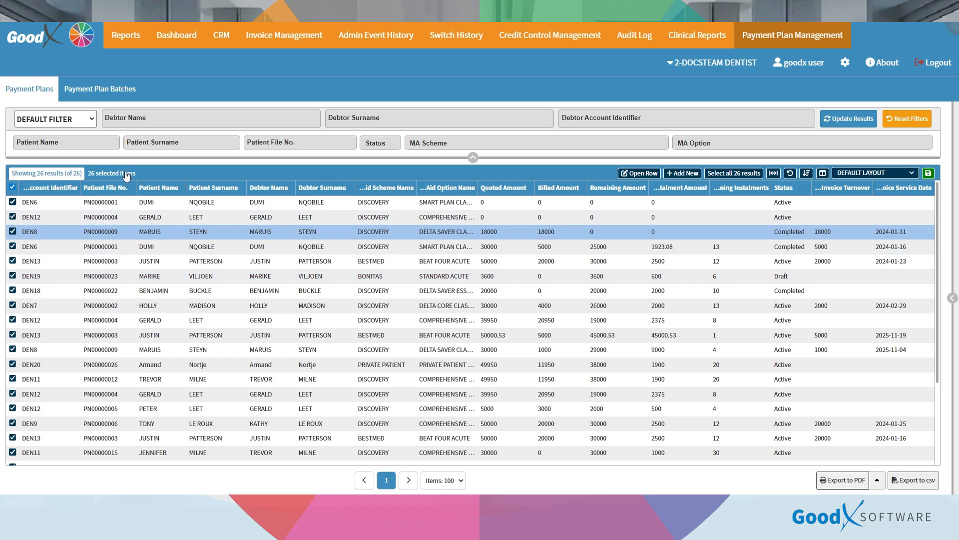
left_click(449, 481)
left_click(448, 399)
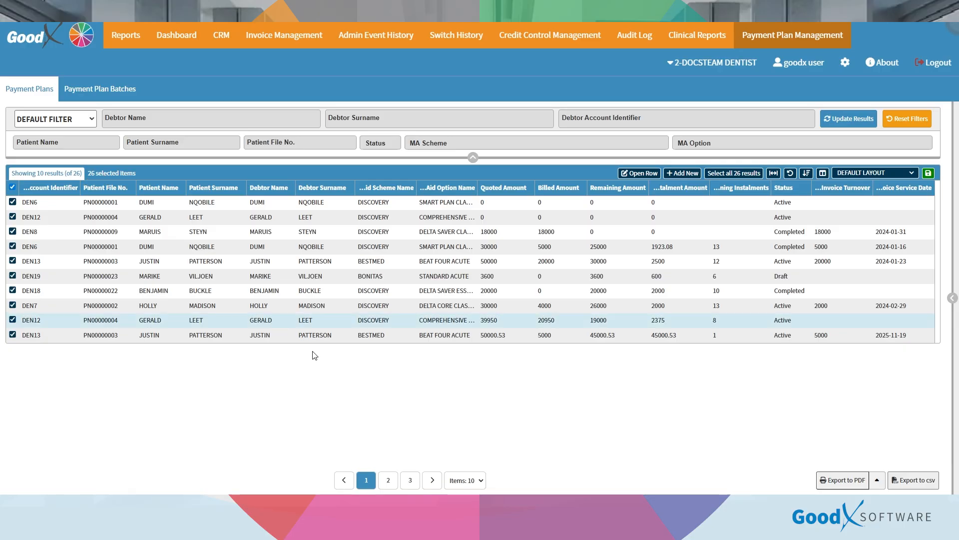
Set the list to 100 items per page and deselect all payment plans
left_click(459, 482)
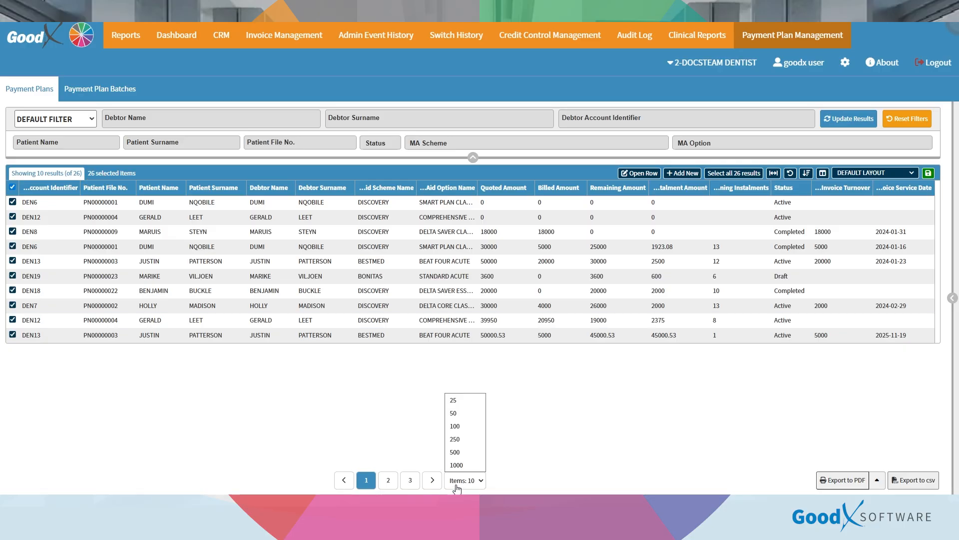
left_click(464, 429)
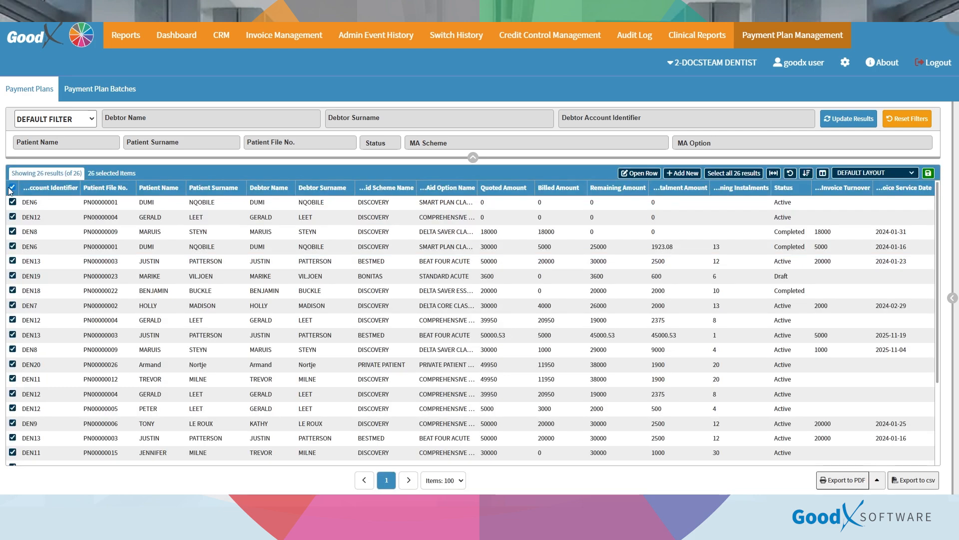
left_click(12, 188)
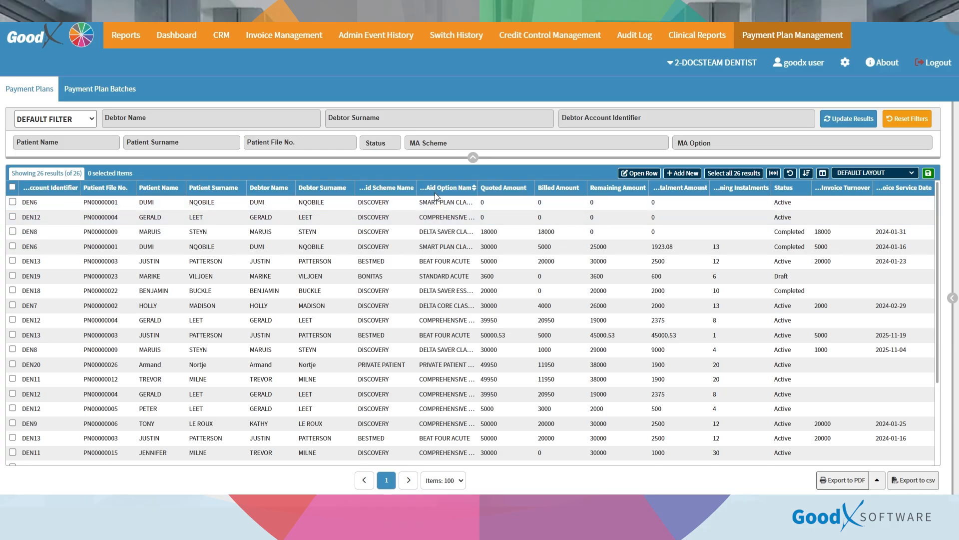
Widen the grid columns to fit their full contents, and reset the columns to their default widths
left_click(773, 175)
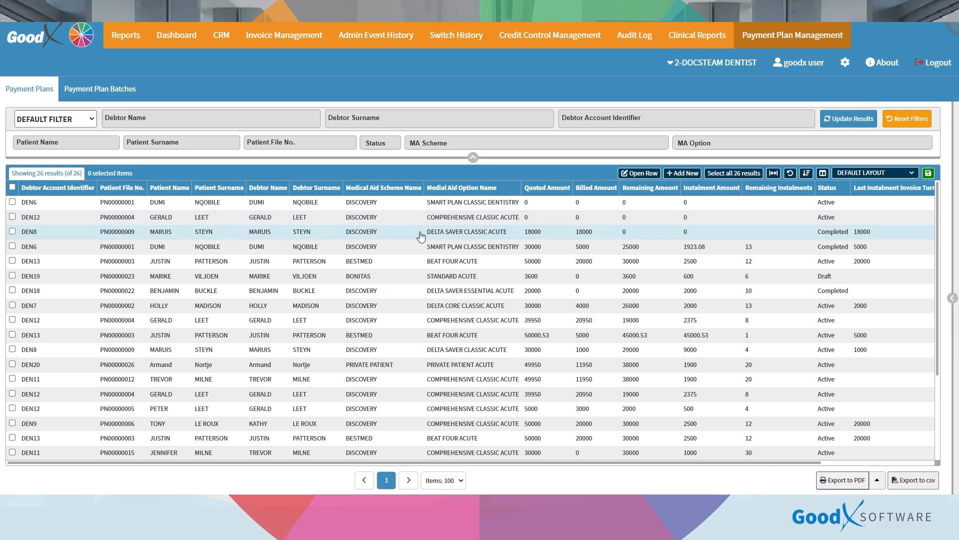
left_click_drag(479, 464, 415, 462)
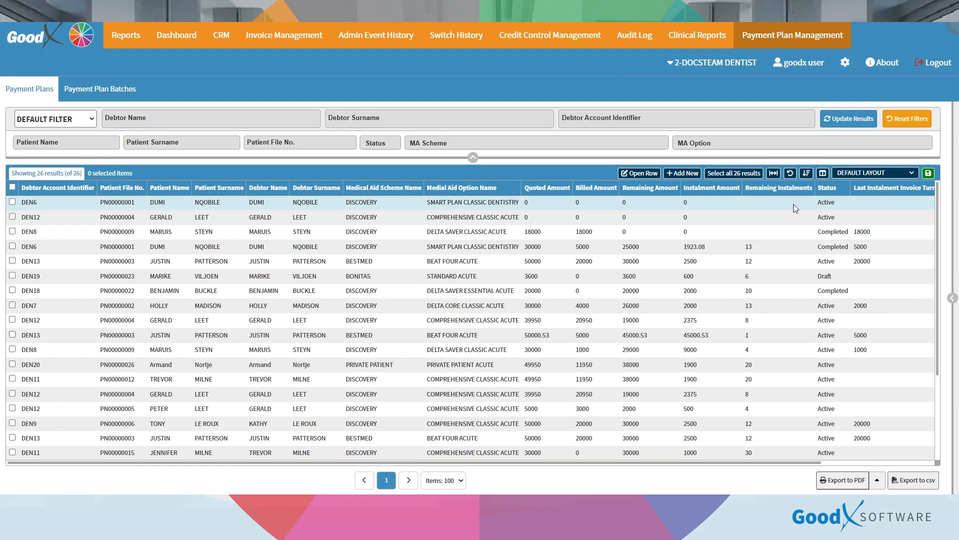
left_click(790, 174)
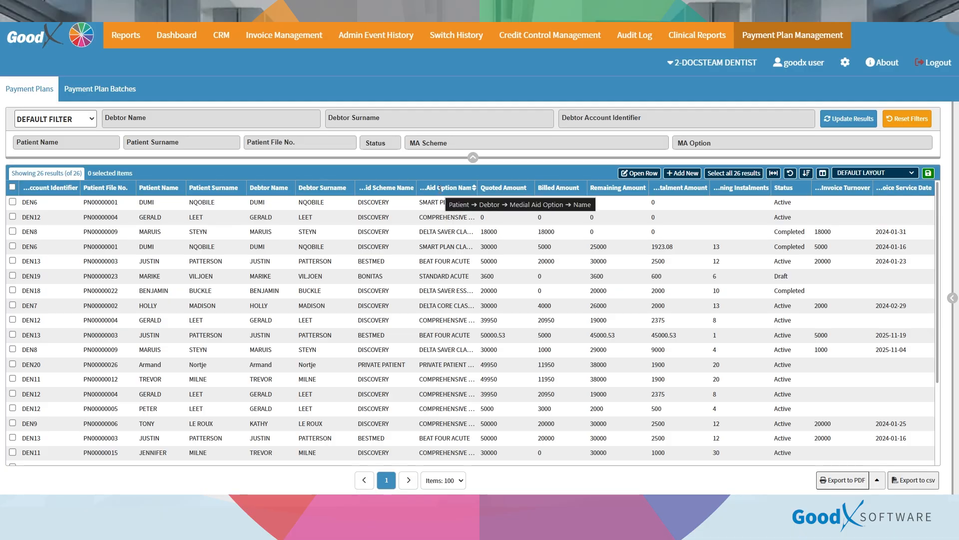
Sort the payment plans by Patient → Surname in descending order and check the order through the end of the list
left_click(806, 174)
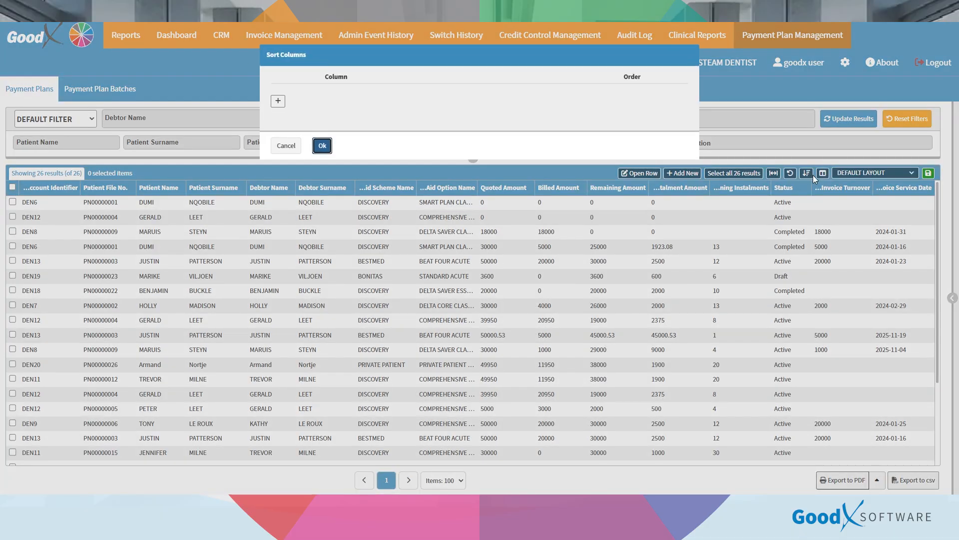
left_click(278, 102)
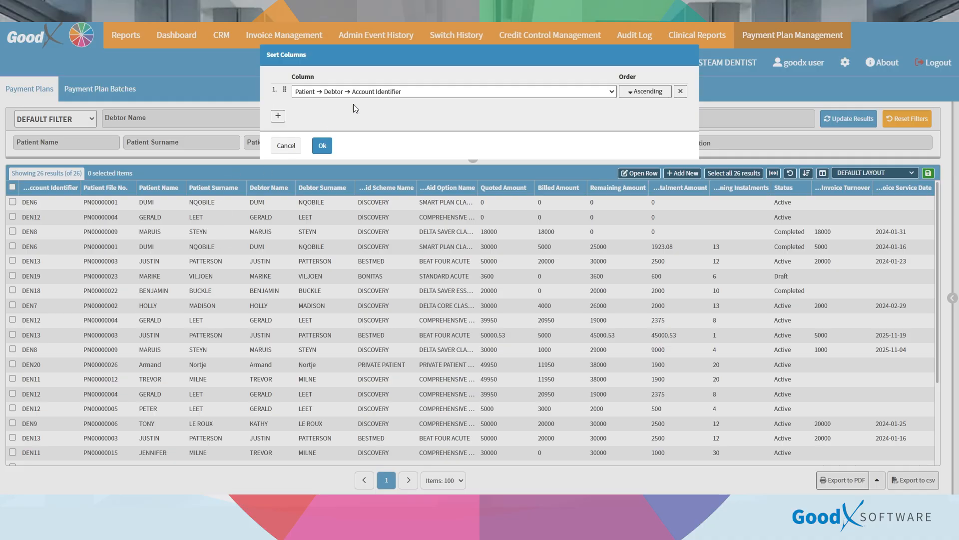
left_click(521, 95)
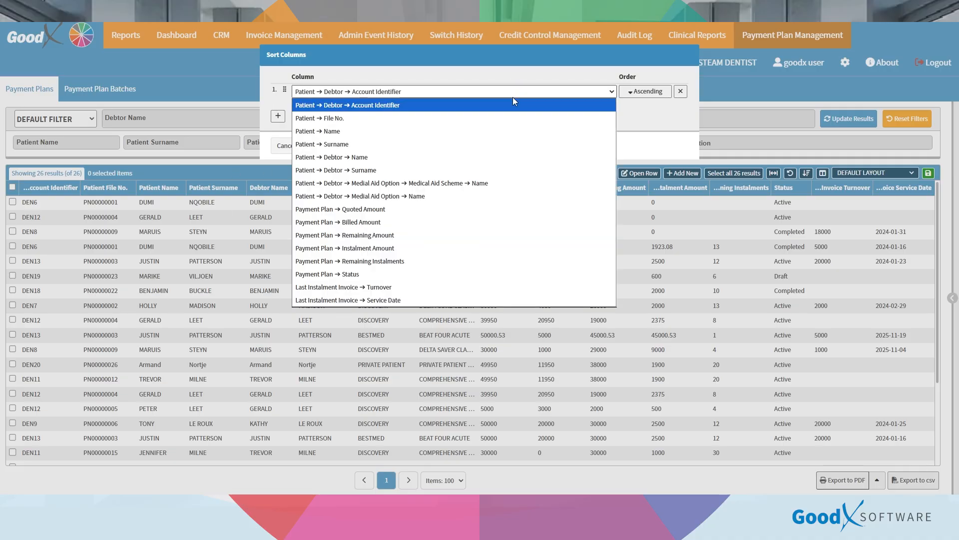
left_click(449, 143)
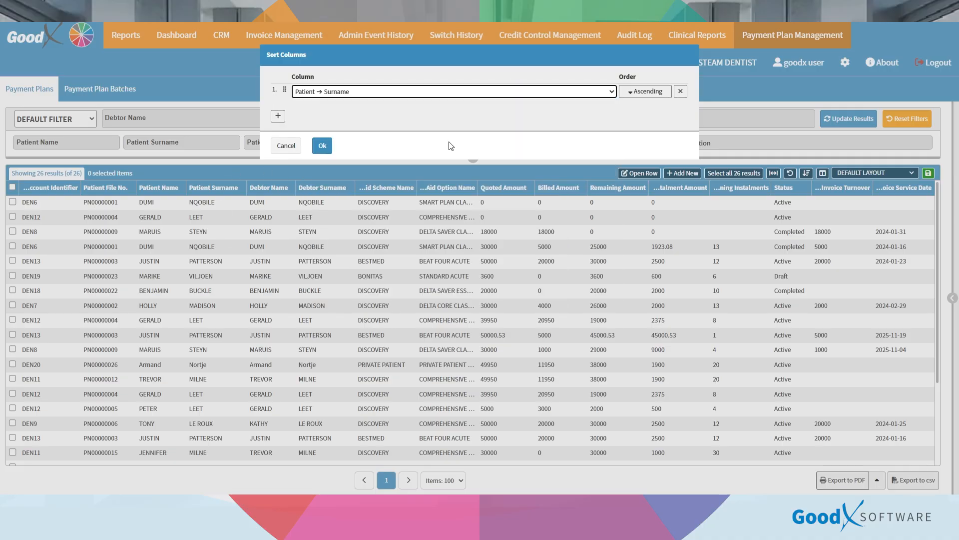
left_click(637, 94)
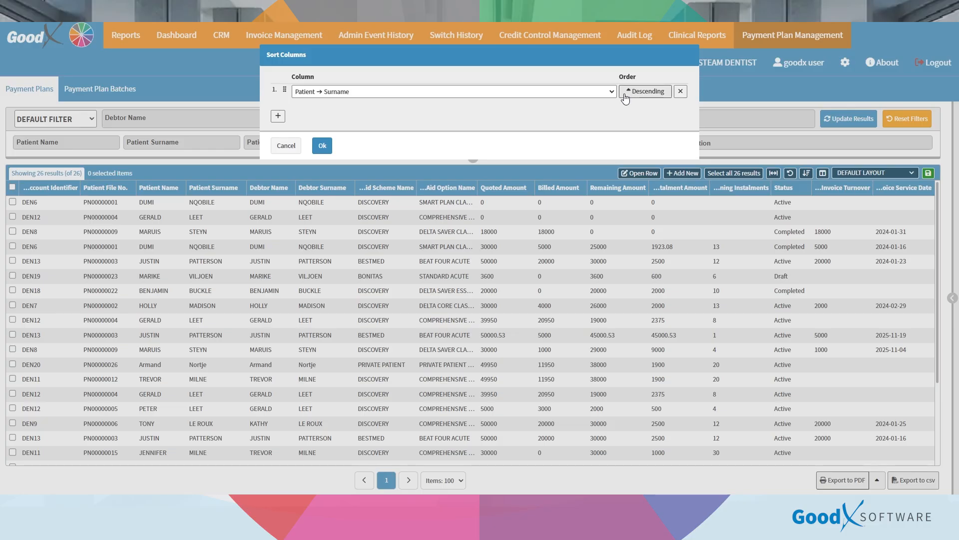
left_click(320, 145)
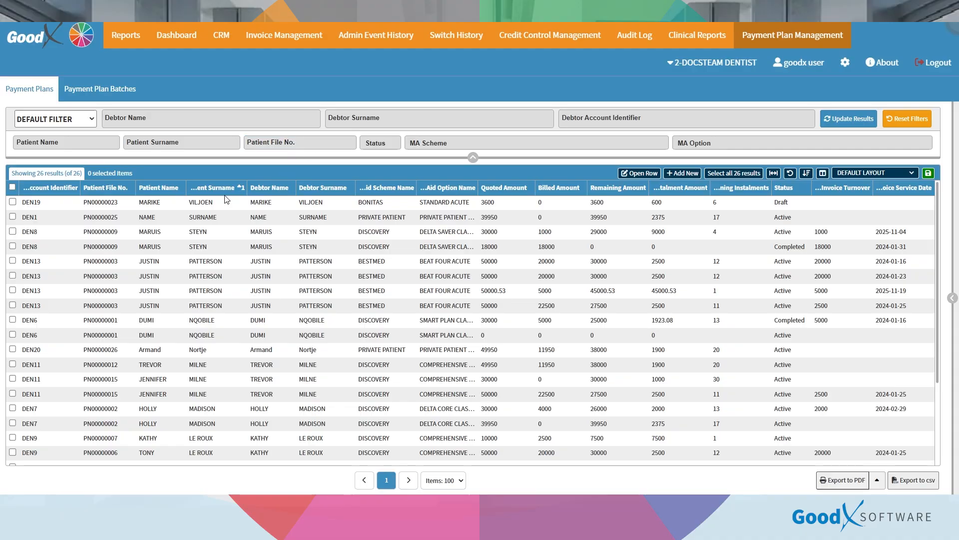
scroll(223, 201, "down", 3)
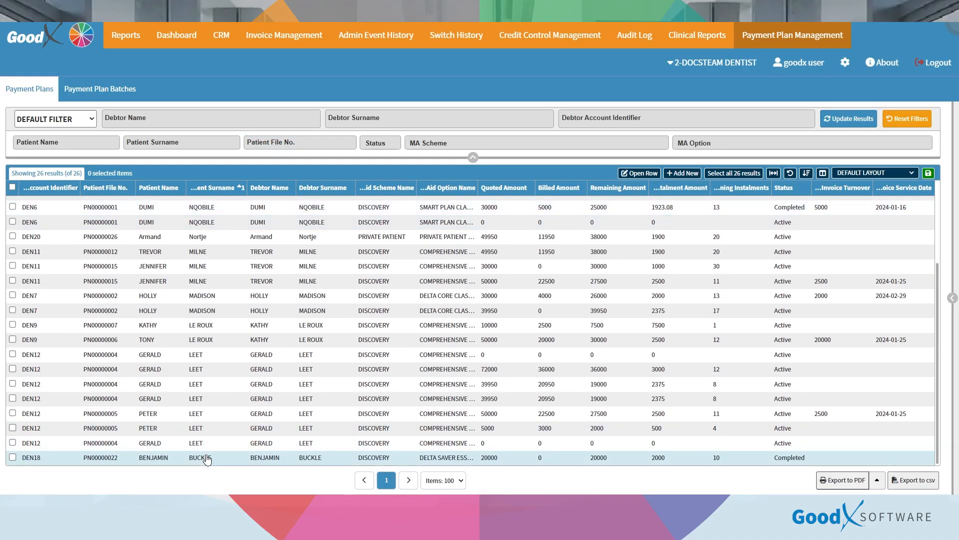
scroll(208, 458, "up", 3)
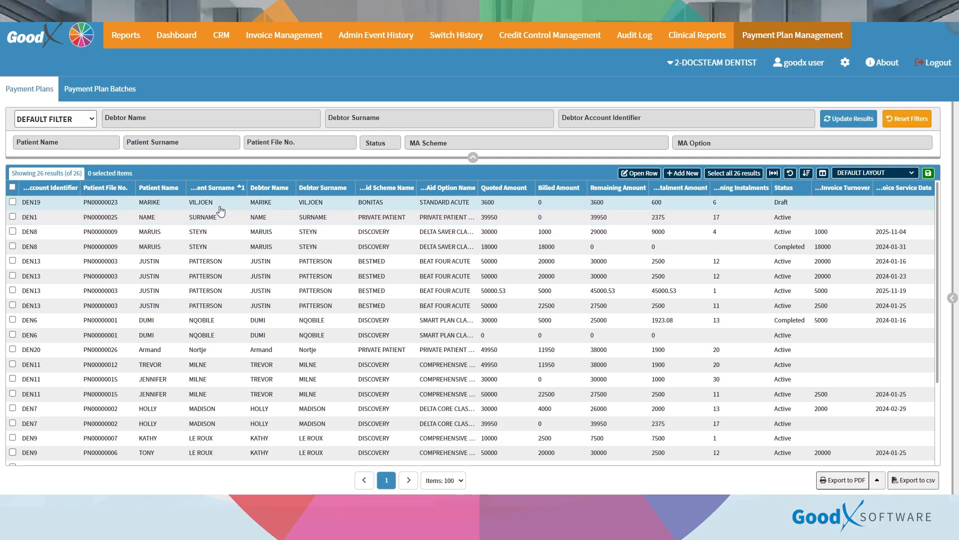
Remove the Patient Surname, Patient Name and Patient File No. columns from the visible columns of the payment plan list
left_click(823, 174)
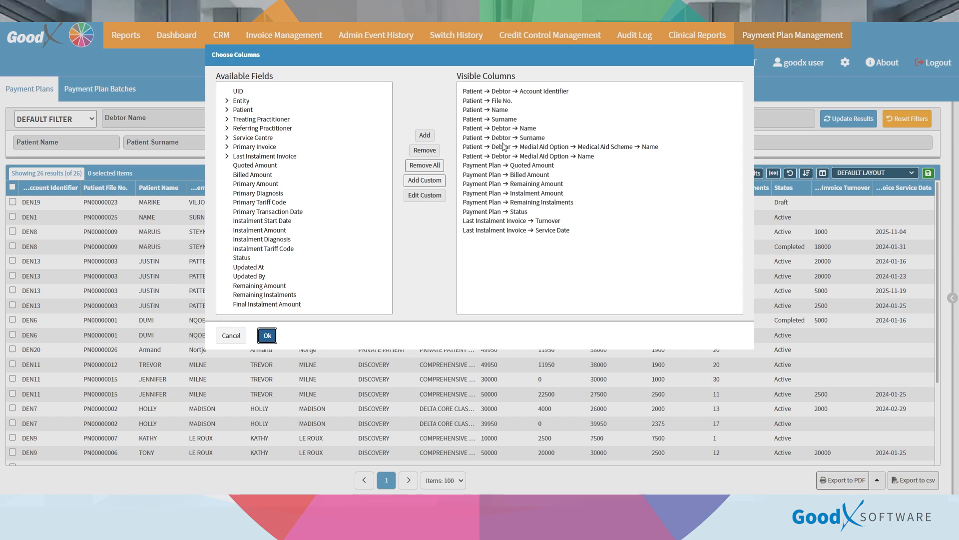
left_click(499, 123)
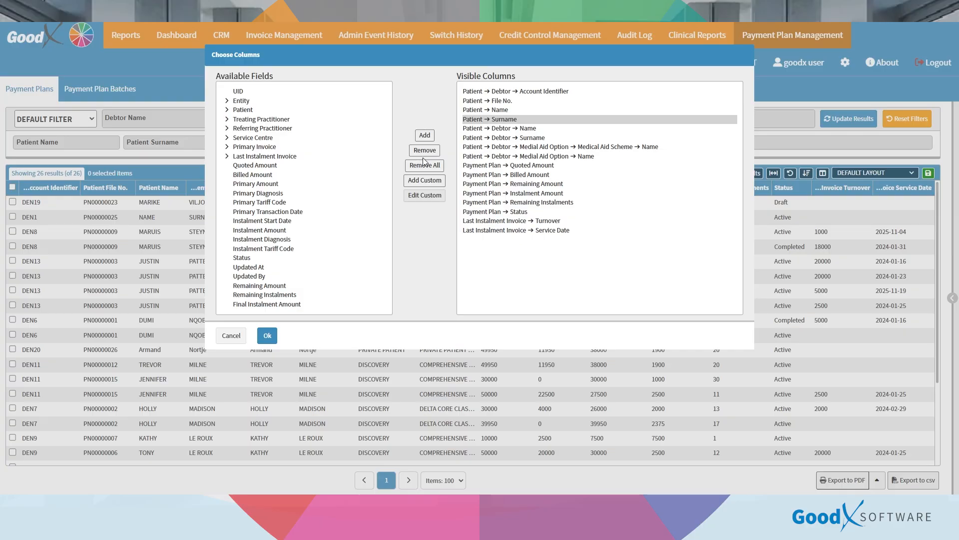
left_click(424, 151)
left_click(500, 109)
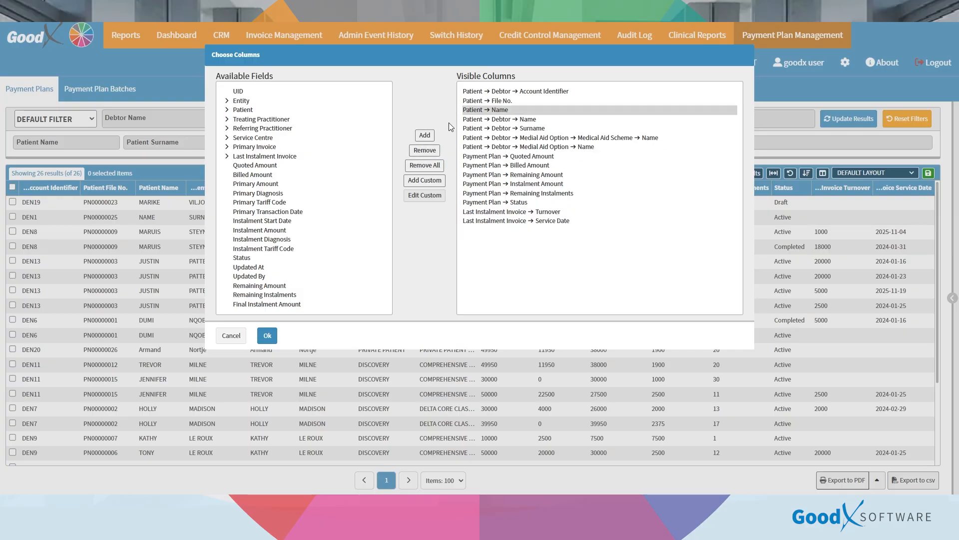
left_click(414, 151)
left_click(487, 101)
left_click(429, 150)
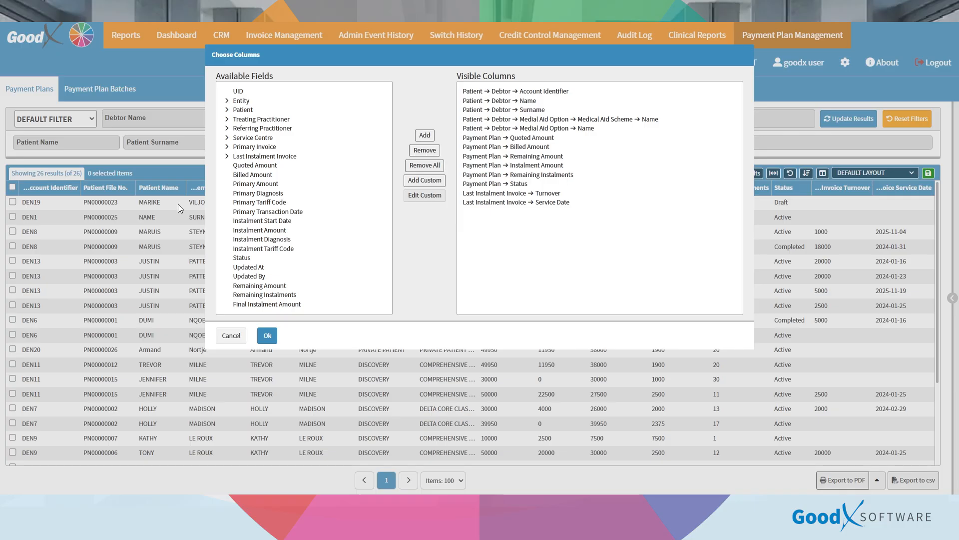
left_click(271, 335)
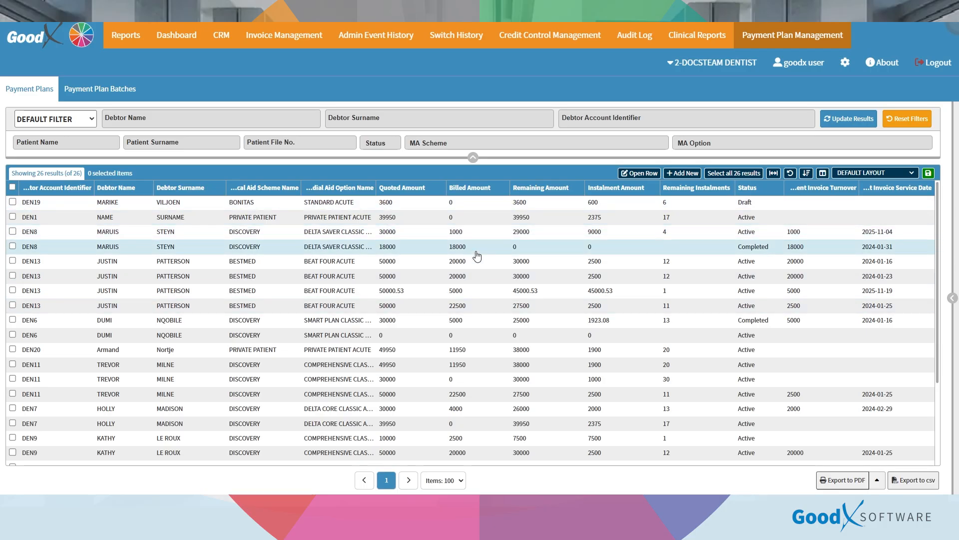
Save the current column arrangement as an entity layout named "Debtor Only Layout"
left_click(928, 173)
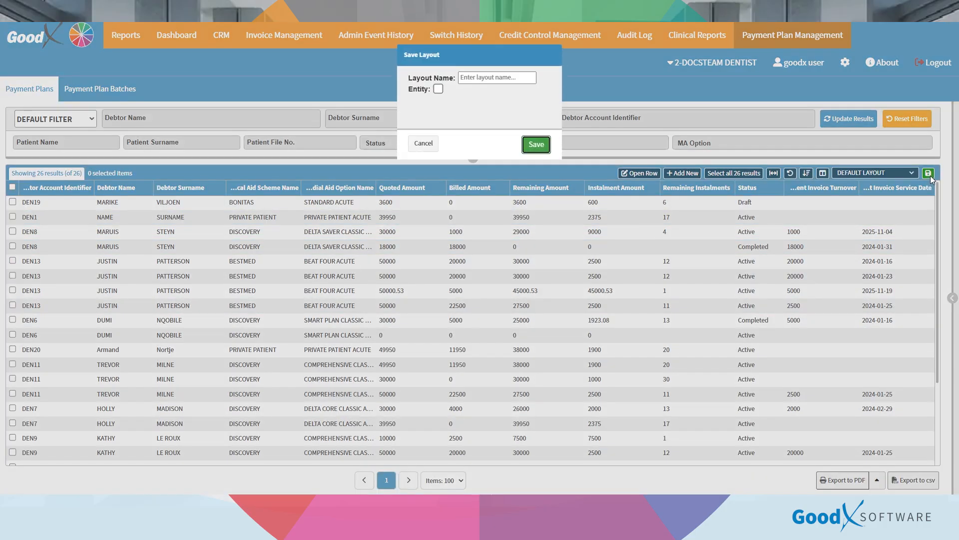
left_click(475, 78)
type("Deb")
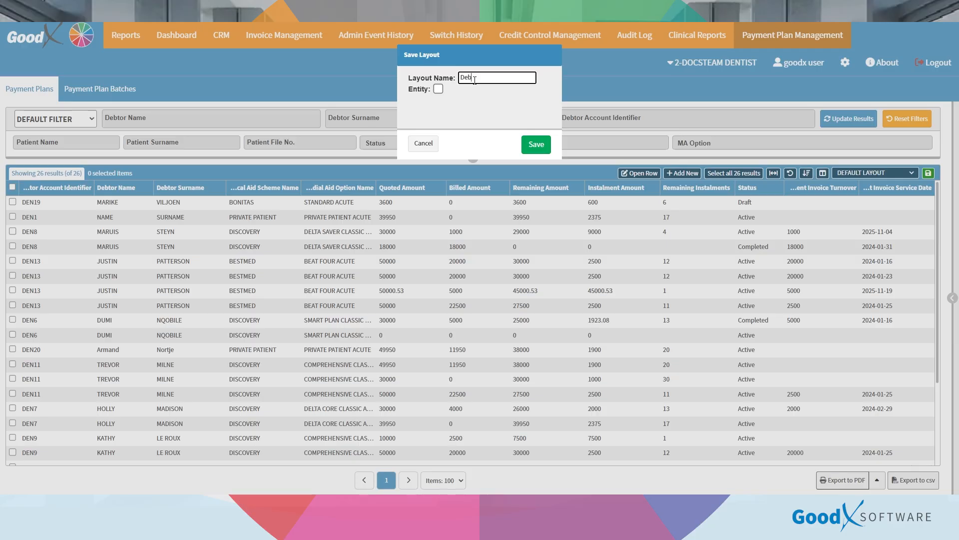
type("tor Only Layout")
left_click(438, 88)
left_click(544, 142)
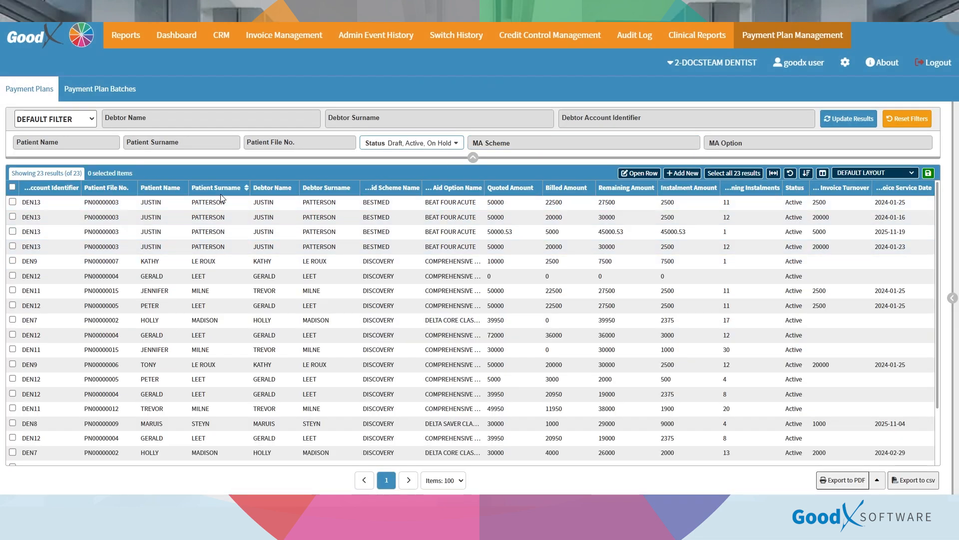
Apply the Debtor Only Layout to the payment plan list and switch back to DEFAULT LAYOUT
left_click(178, 190)
left_click(888, 175)
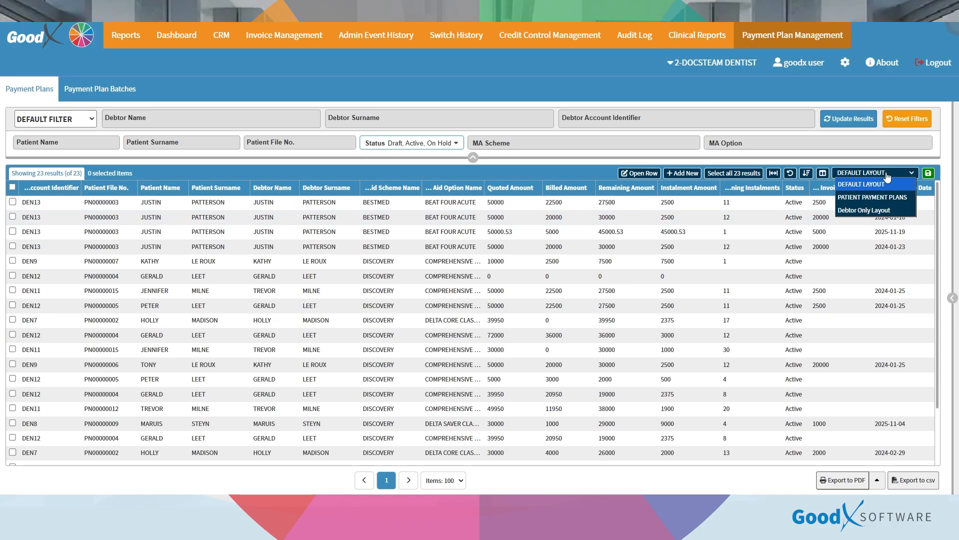
left_click(873, 209)
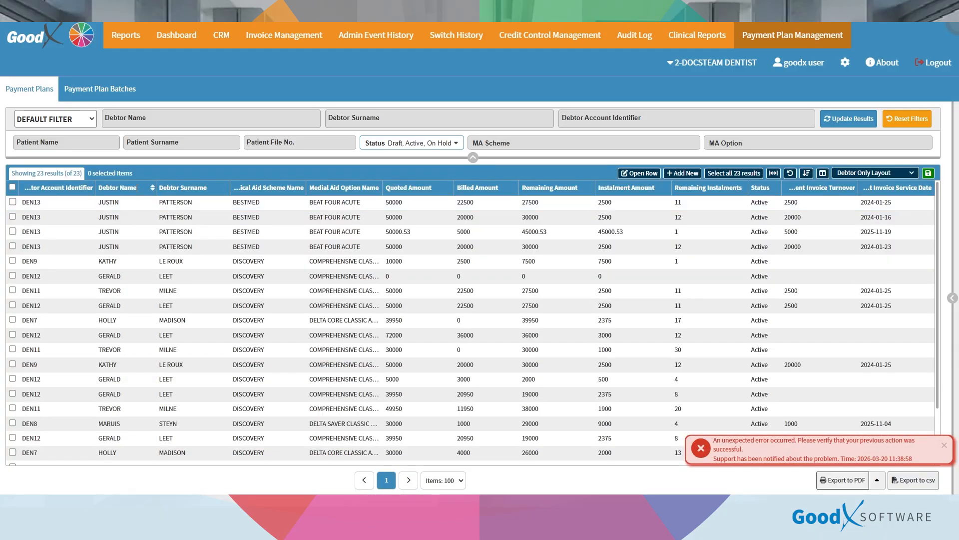
left_click(904, 173)
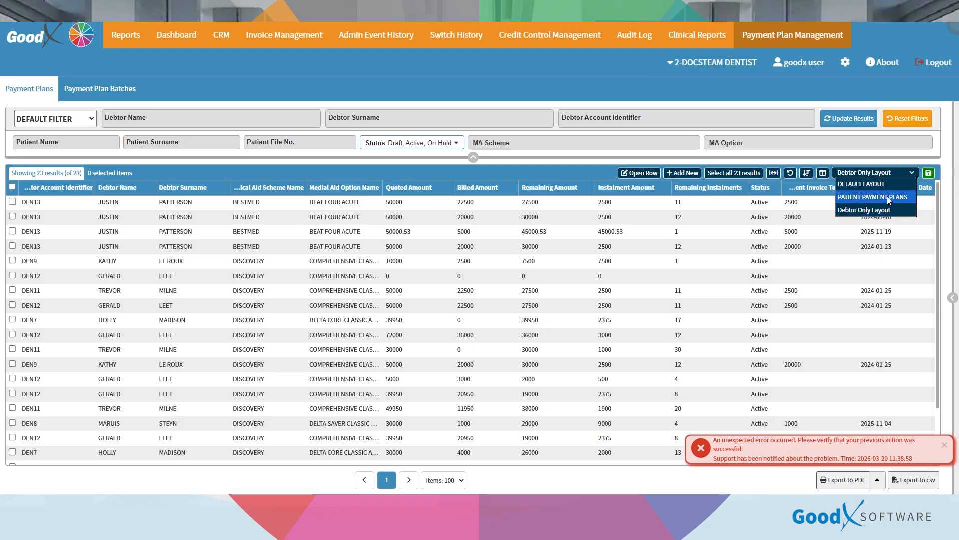
left_click(867, 184)
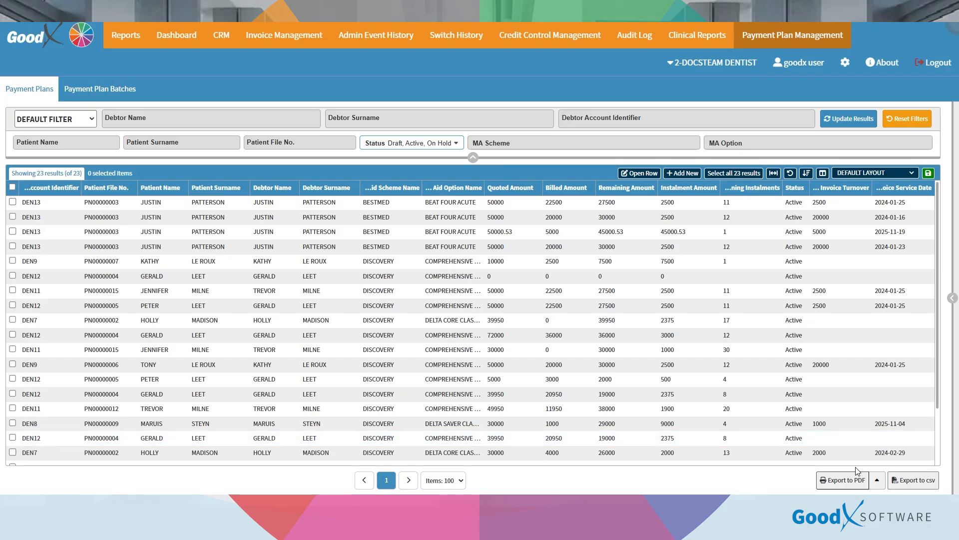
Export the payment plan list to CSV and highlight the fifth payment plan in the list
left_click(911, 478)
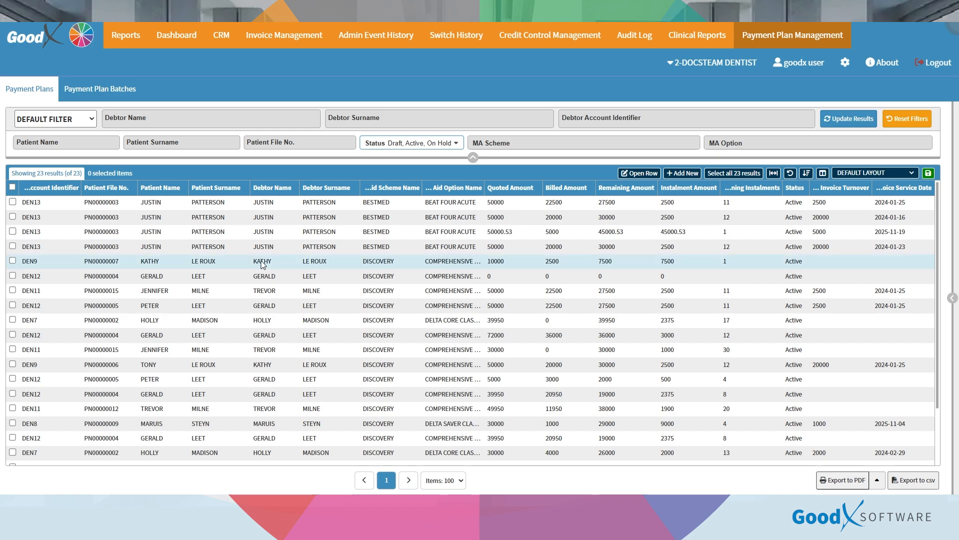
left_click(357, 260)
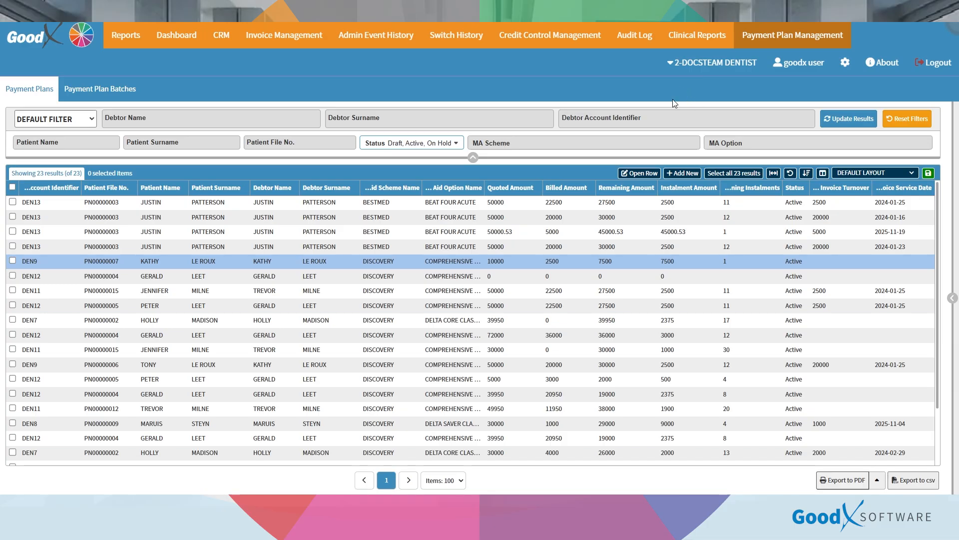
Add a new payment plan and choose the highlighted plan's patient from the Patients list
left_click(673, 173)
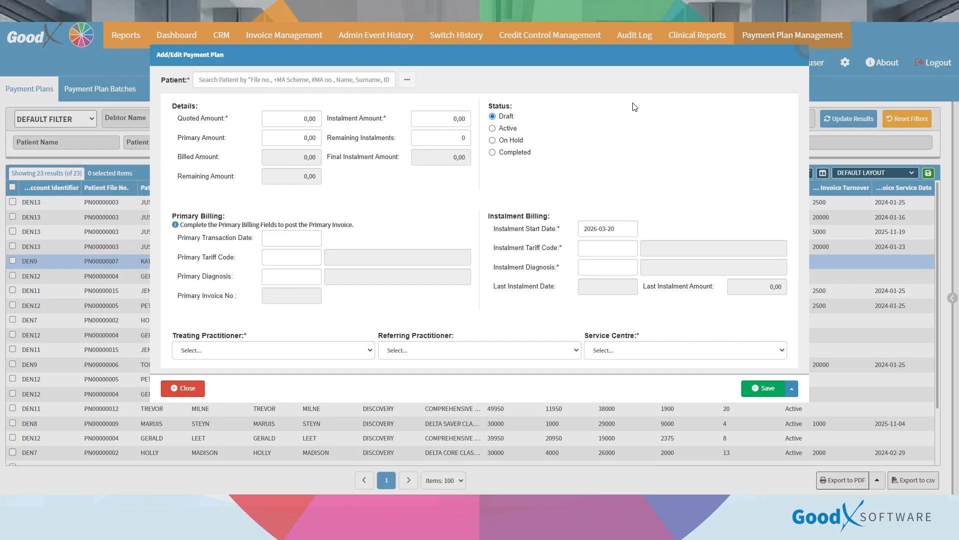
left_click(407, 80)
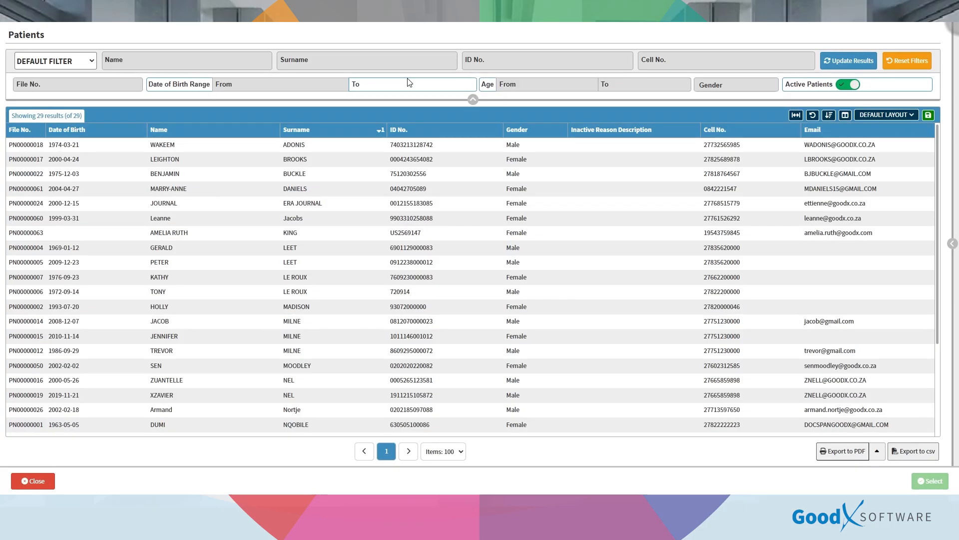
left_click(377, 280)
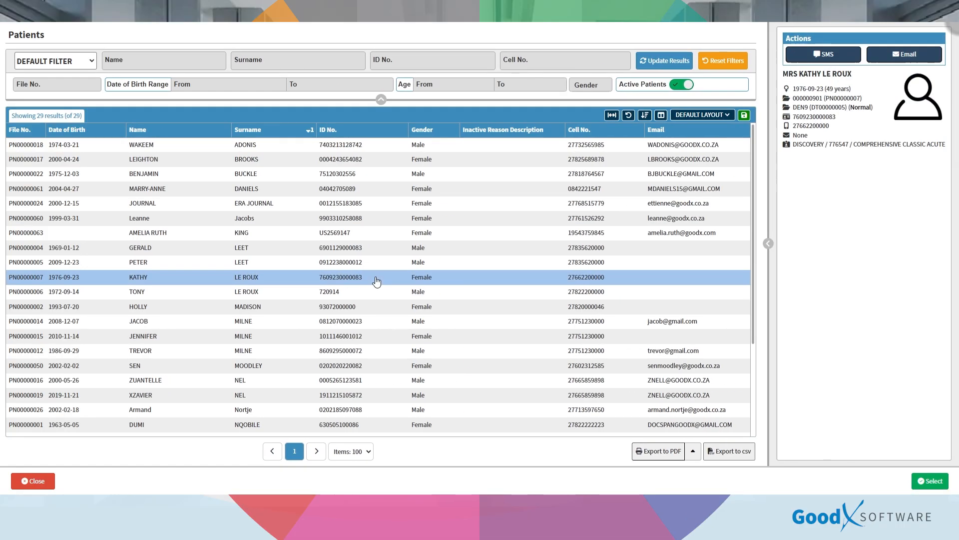
double_click(377, 281)
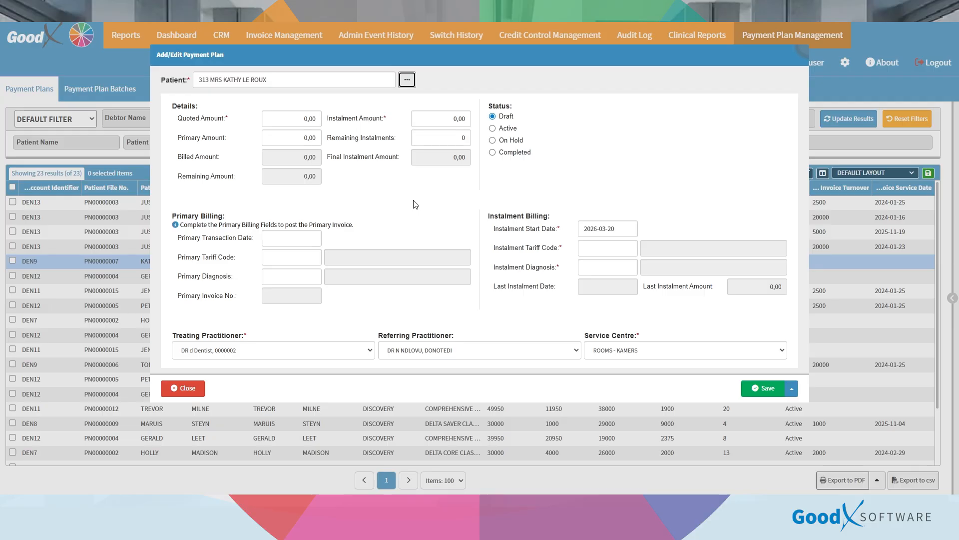
key("ctrl")
key("ctrl")
Set the new payment plan's quoted amount to 10000 and its remaining instalments to 6
left_click(305, 118)
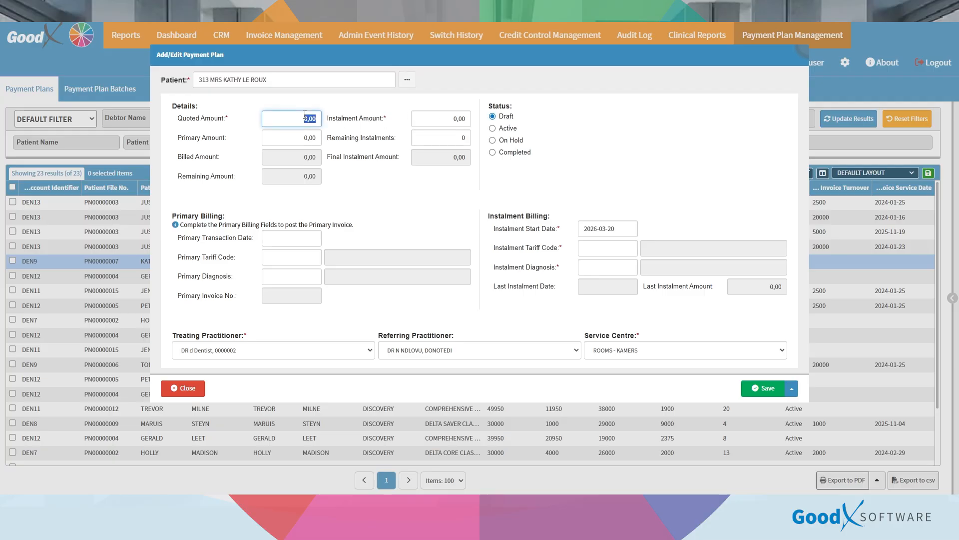
type("100")
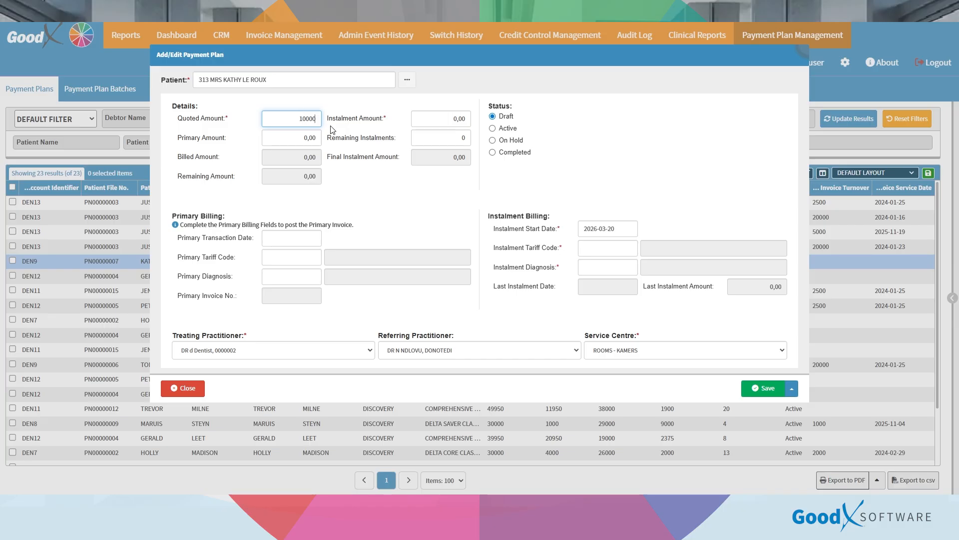
left_click(452, 141)
type("6")
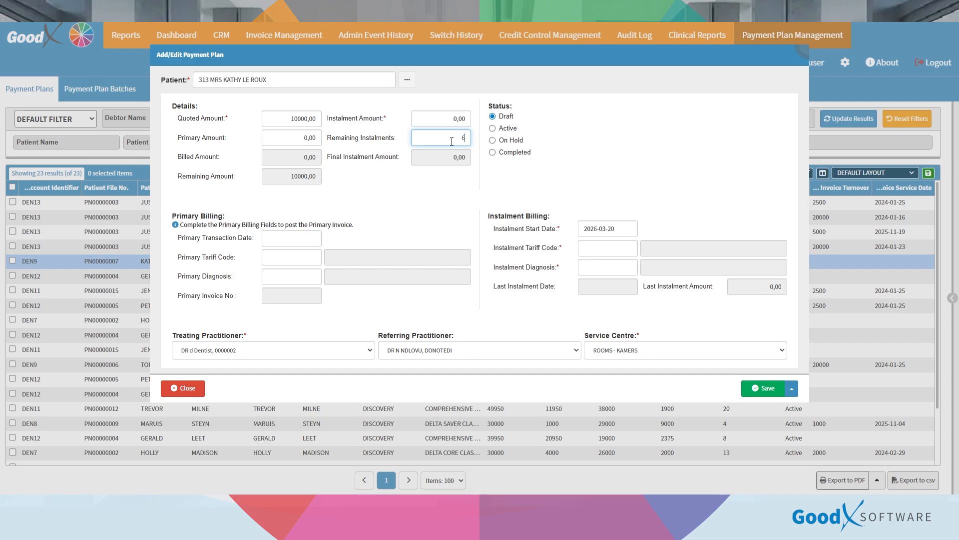
key("Tab")
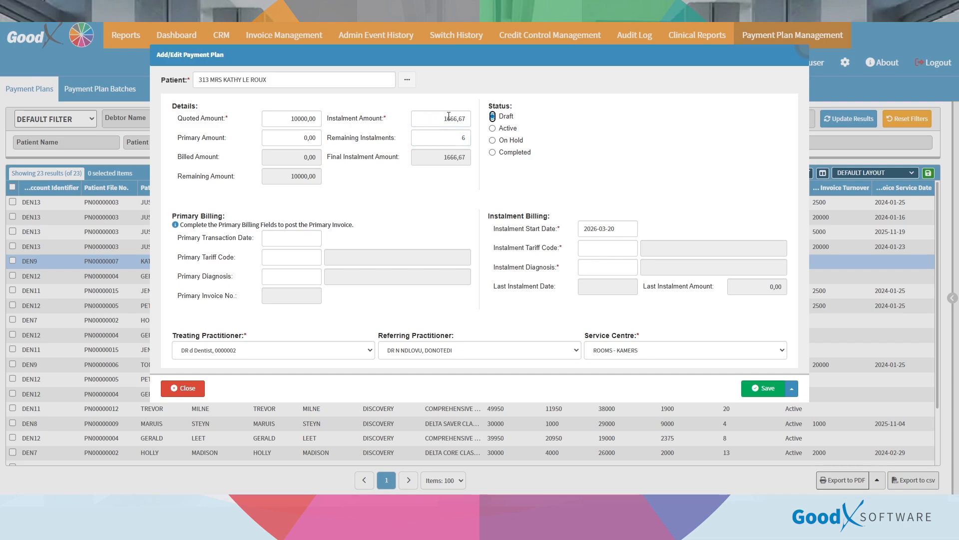
Set the plan's instalment amount to 1000 and its primary amount to 2500
left_click(442, 120)
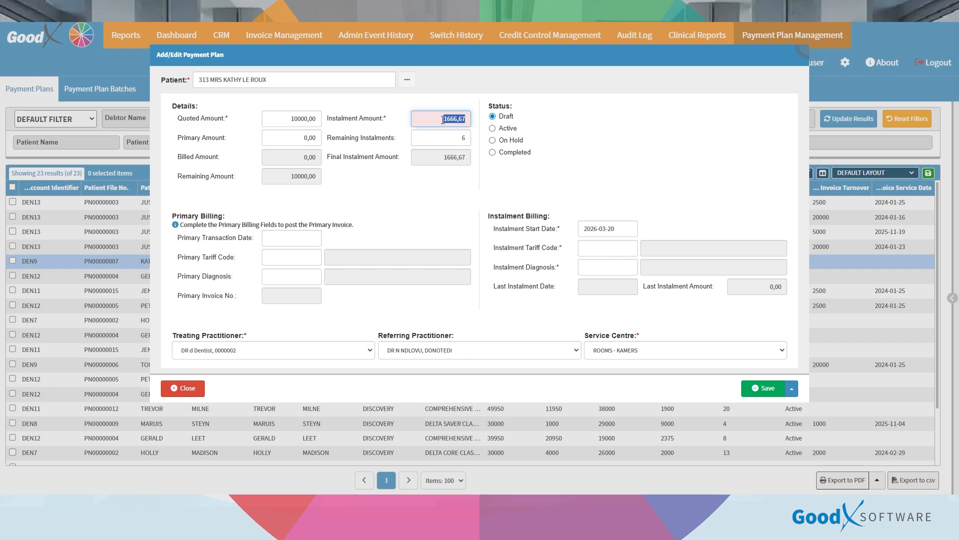
type("1000")
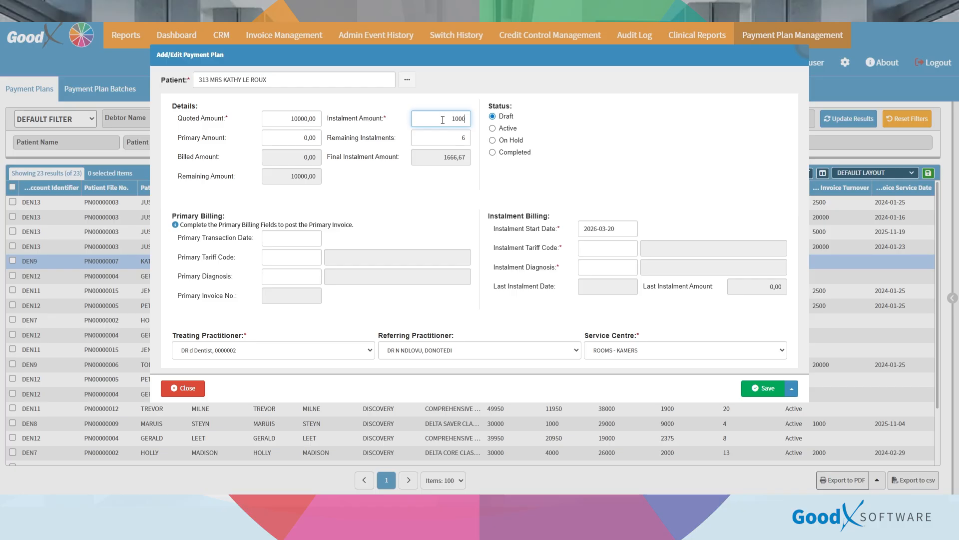
key("Tab")
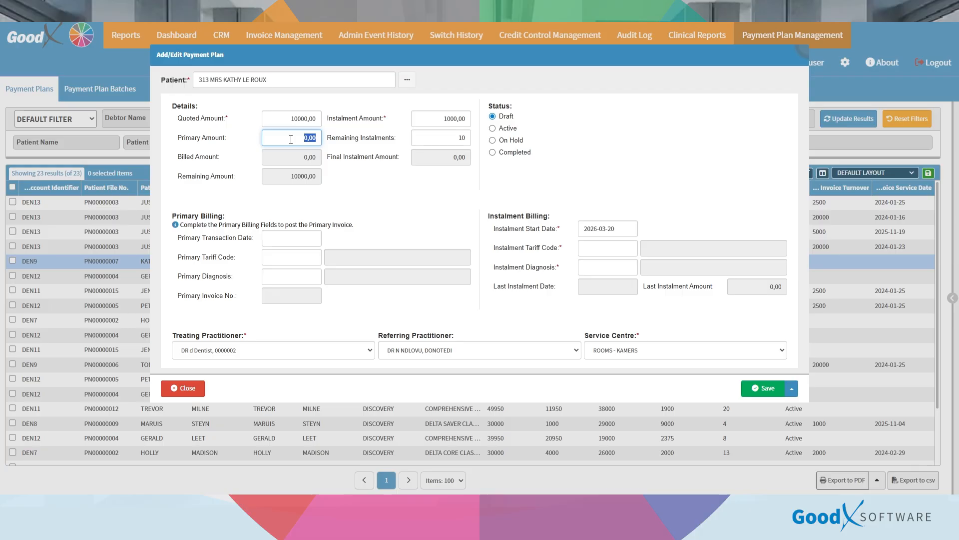
type("2500")
key("Tab")
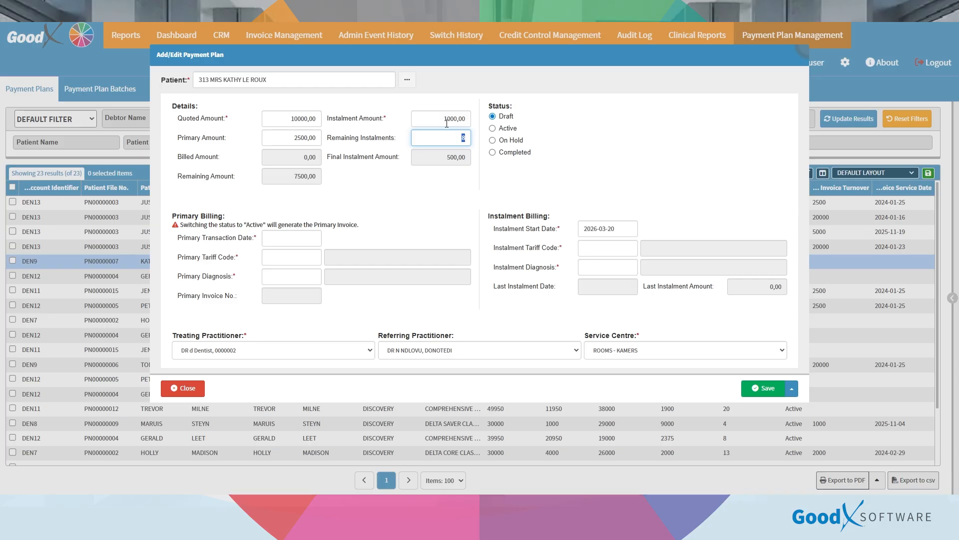
Change the instalment amount to 500 and set it back to 1000
double_click(457, 121)
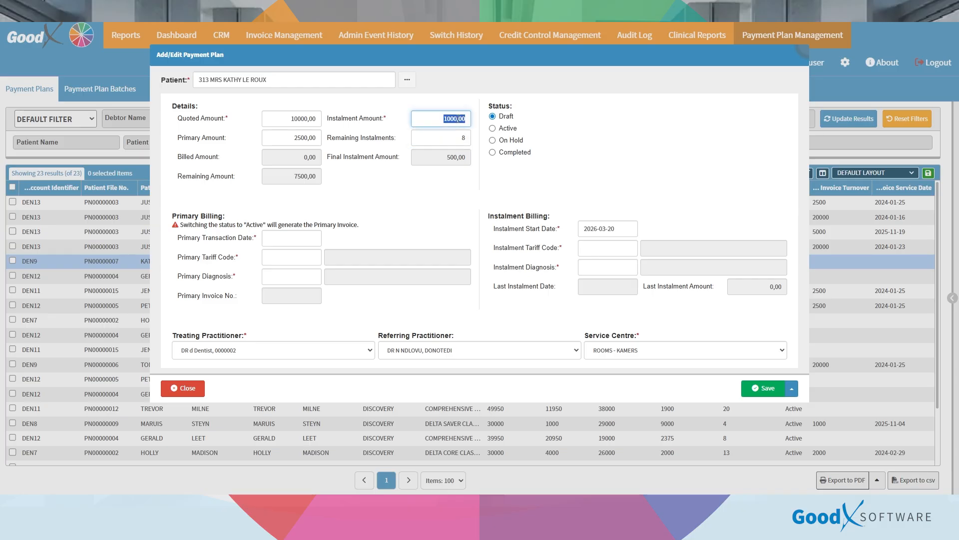
type("500")
key("Tab")
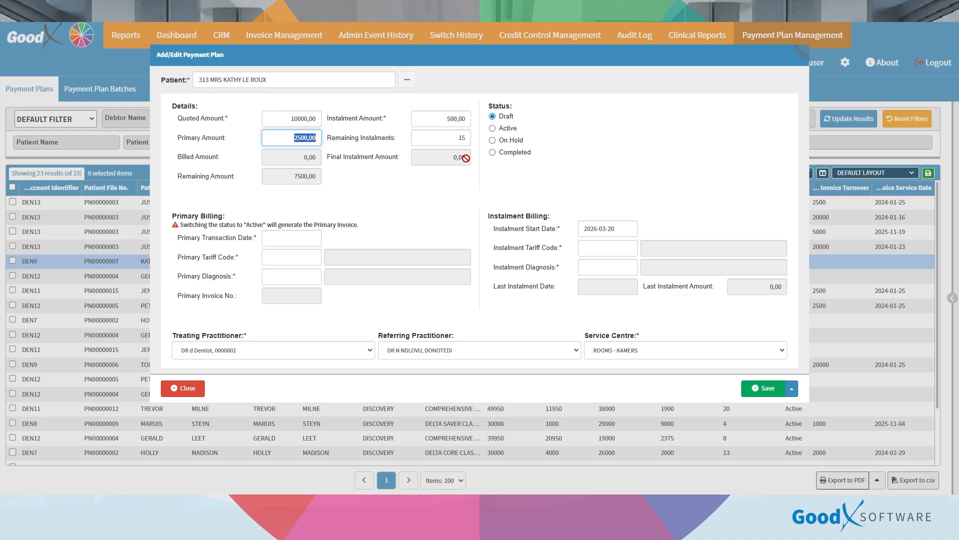
left_click(457, 118)
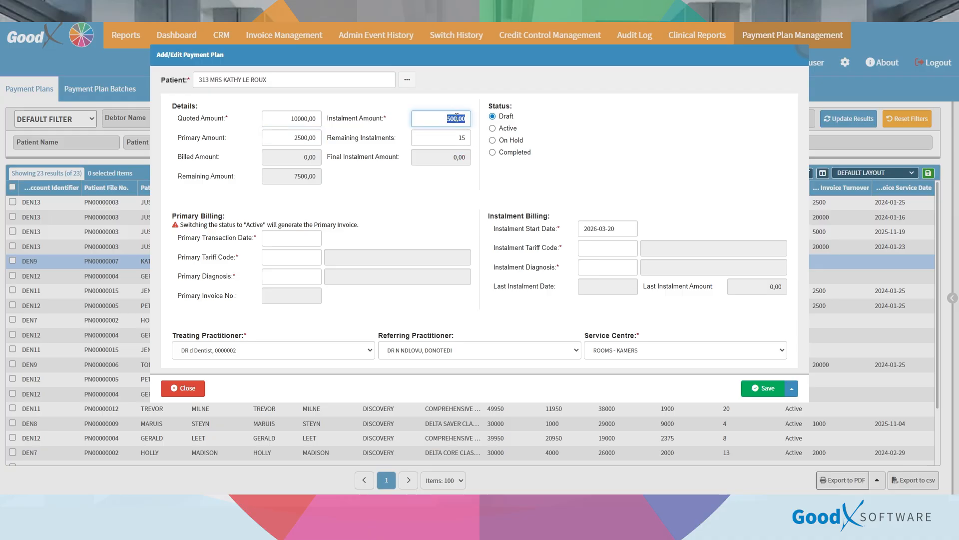
type("10")
key("Tab")
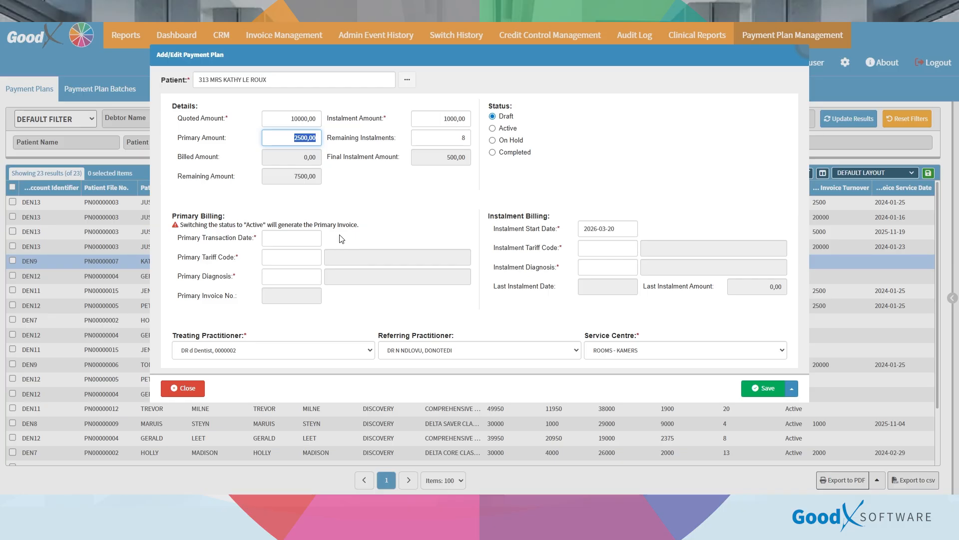
Set the primary transaction date to 2026-03-20 and the primary tariff code to 8801, Consultation, orthodontist
left_click(298, 236)
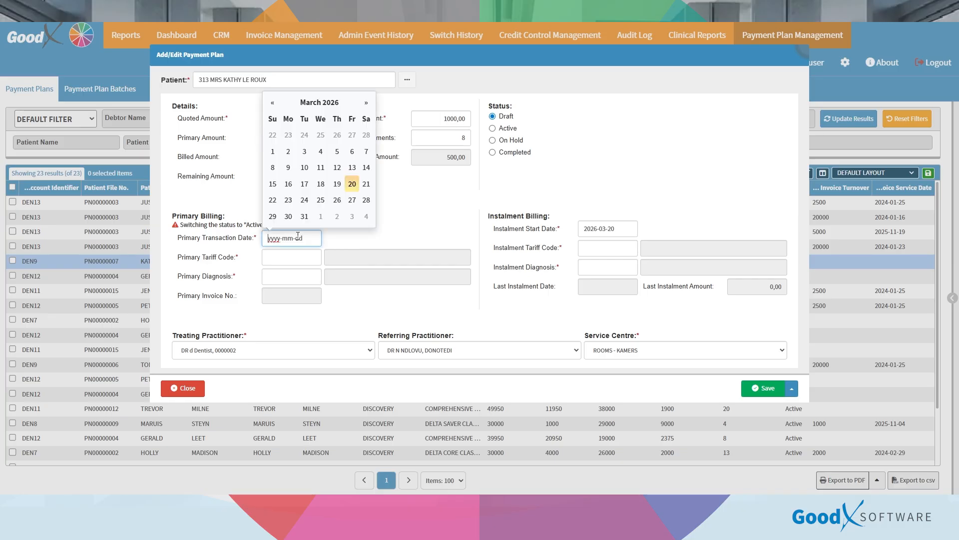
left_click(353, 184)
left_click(282, 259)
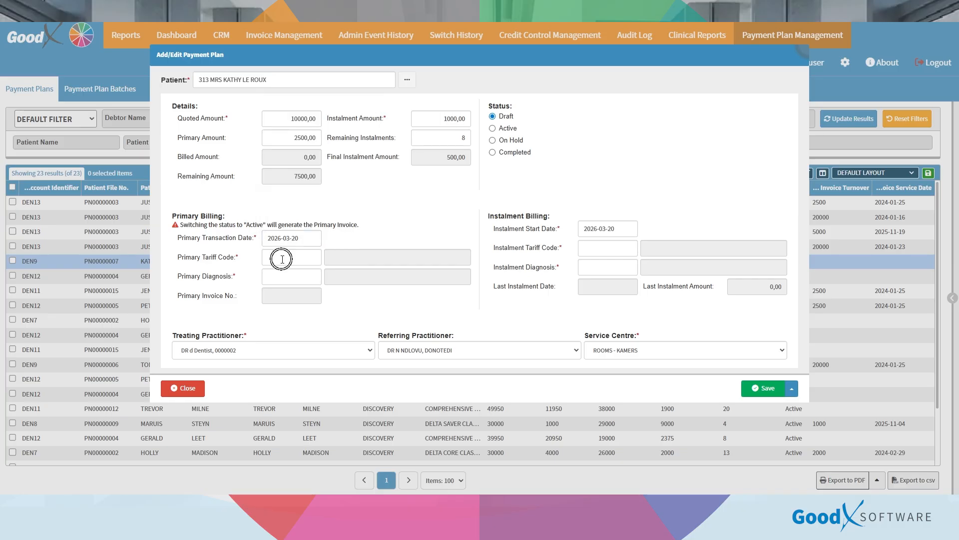
type("8801")
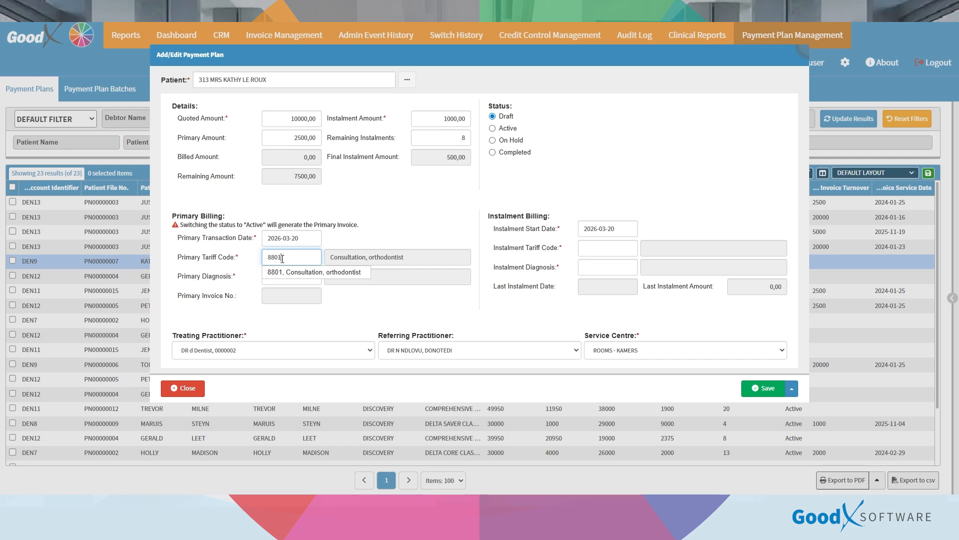
left_click(280, 272)
Set the primary diagnosis to Z46.4, Fitting and adjustment of orthodontic device
left_click(282, 273)
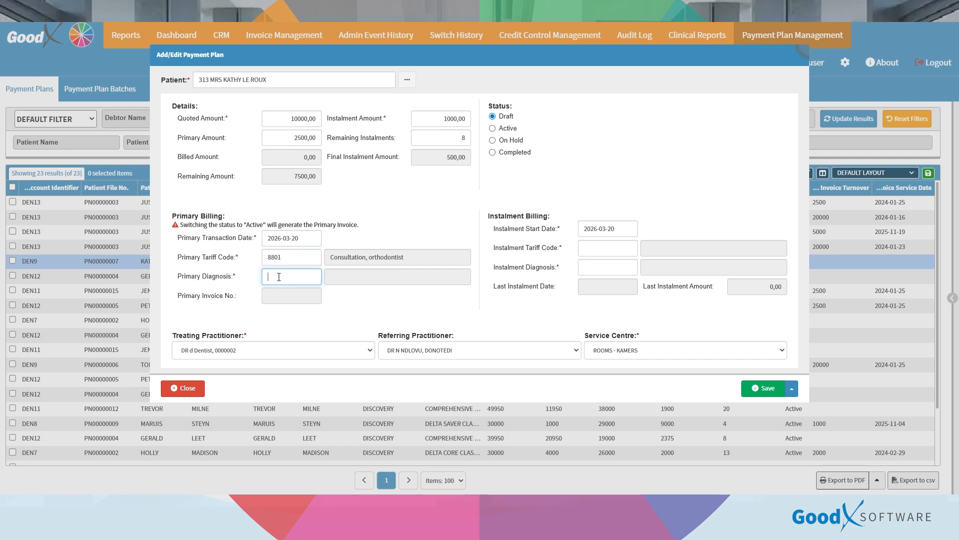
type("z46.4")
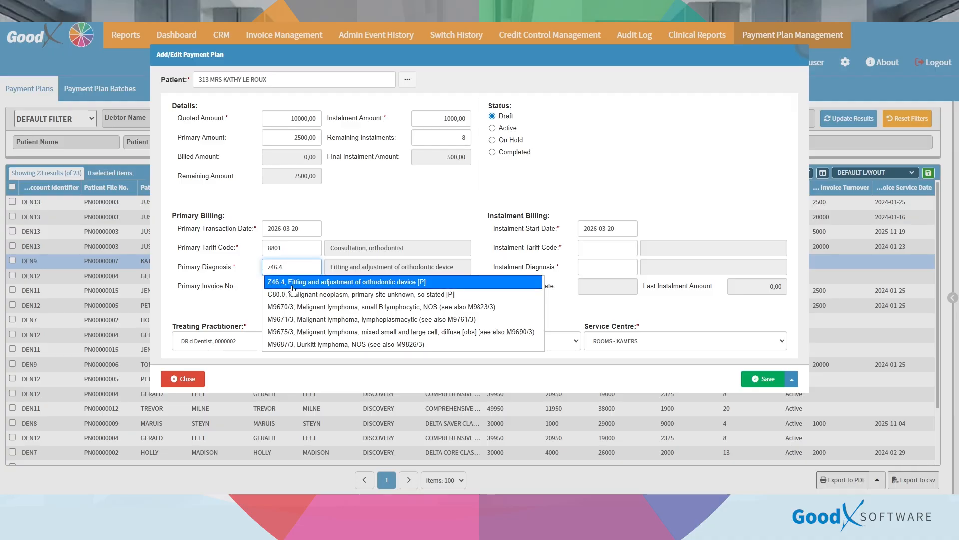
left_click(289, 282)
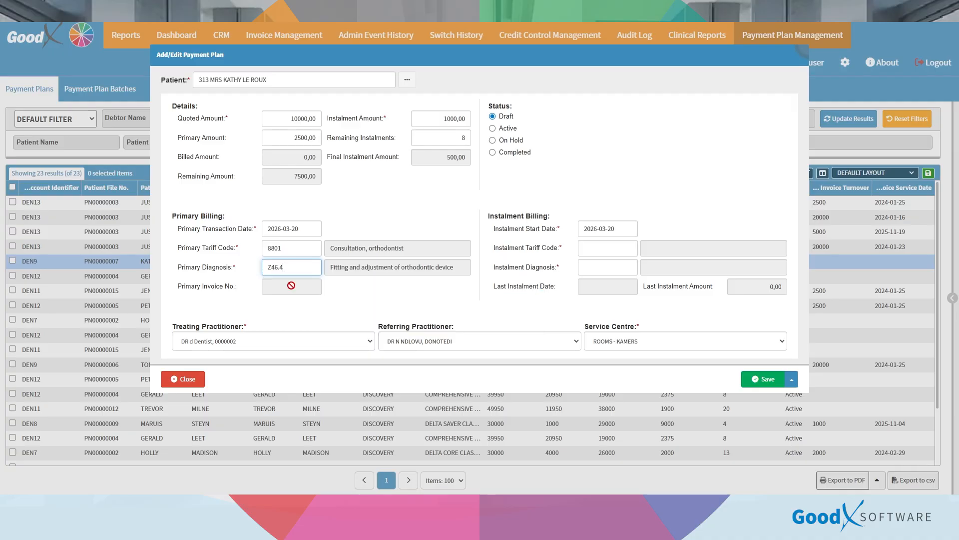
Fill in the instalment billing with tariff code 8801 and diagnosis Z46.4
left_click(616, 249)
type("8801")
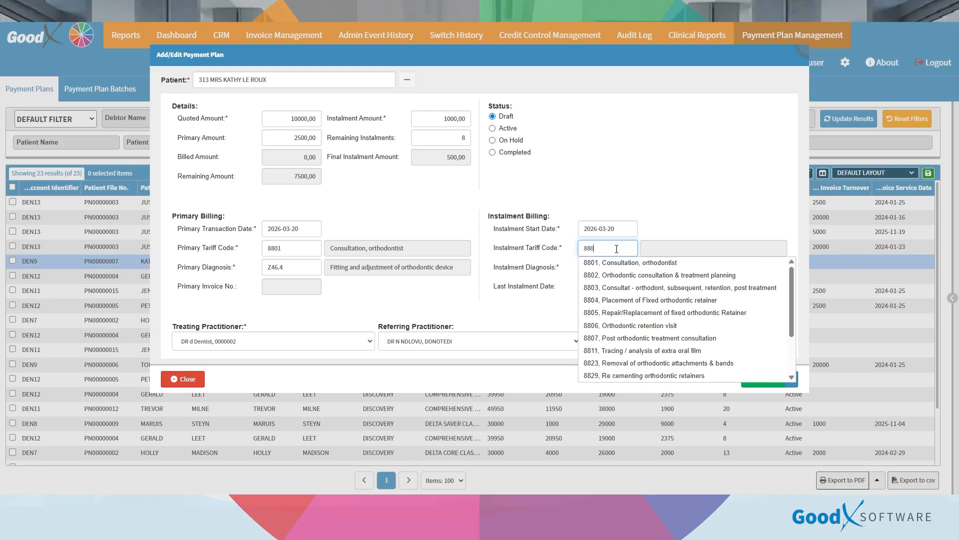
key("Tab")
type("z")
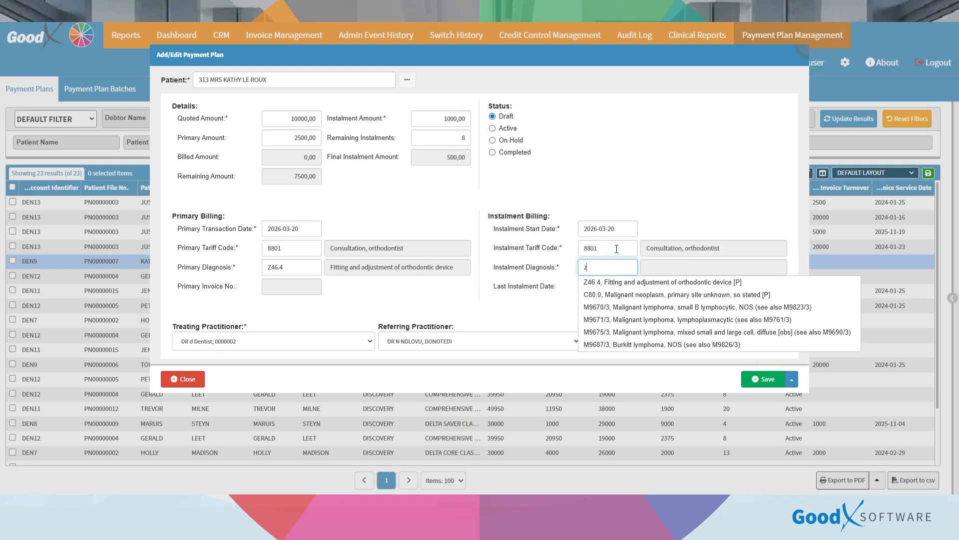
type("46.4")
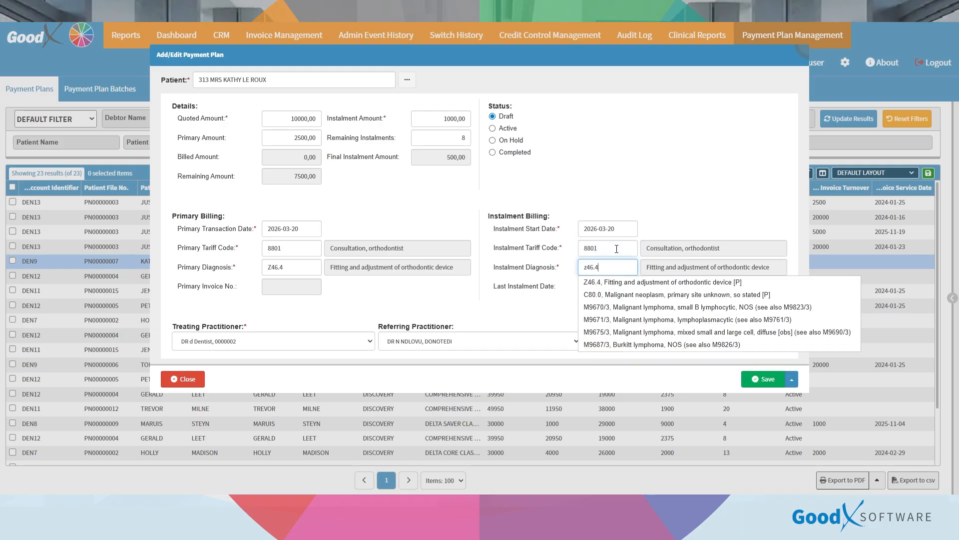
left_click(684, 212)
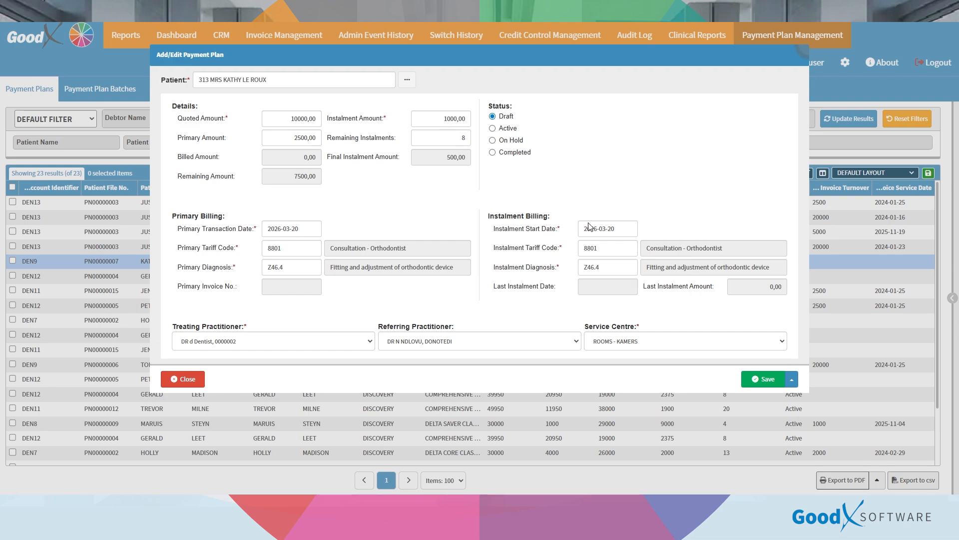
Save the new payment plan as Draft and filter the payment plans list to Draft status only
left_click(765, 379)
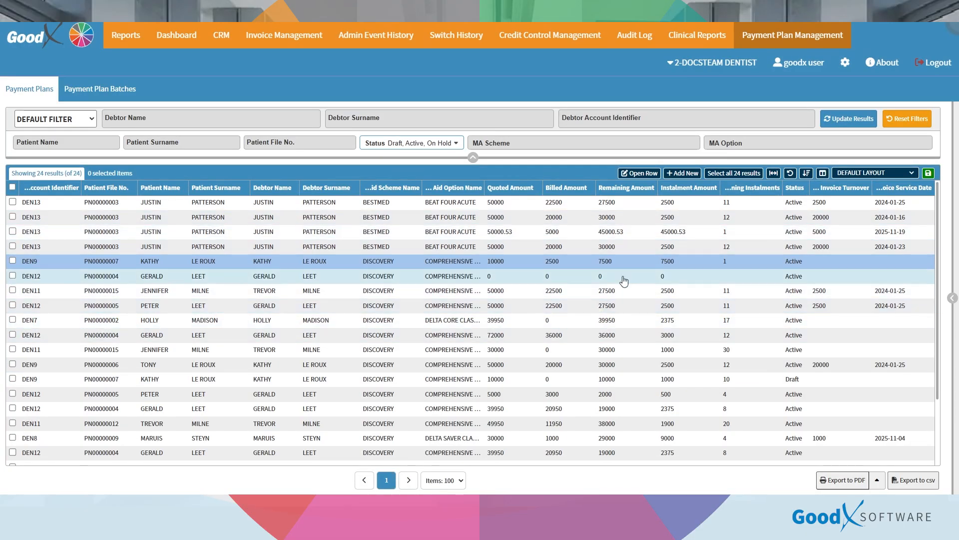
left_click(456, 143)
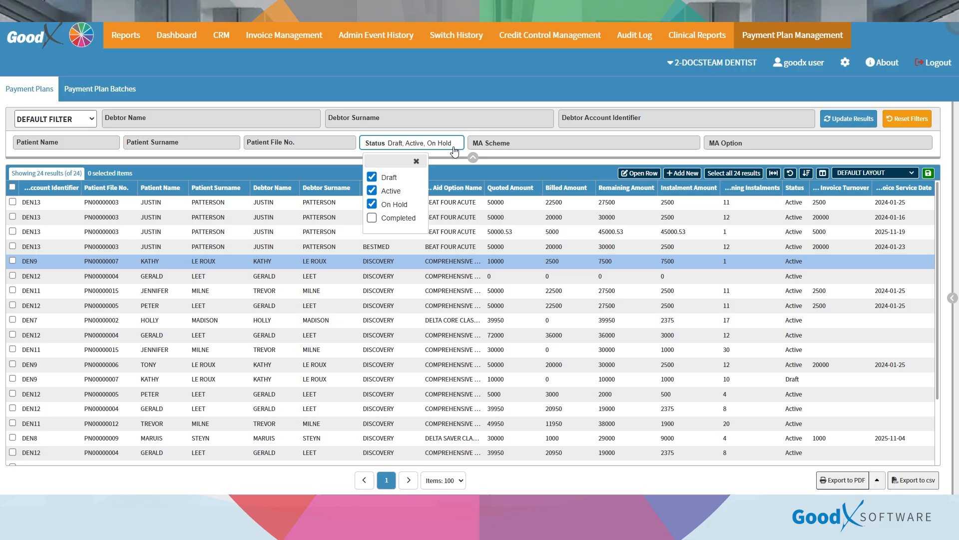
left_click(372, 190)
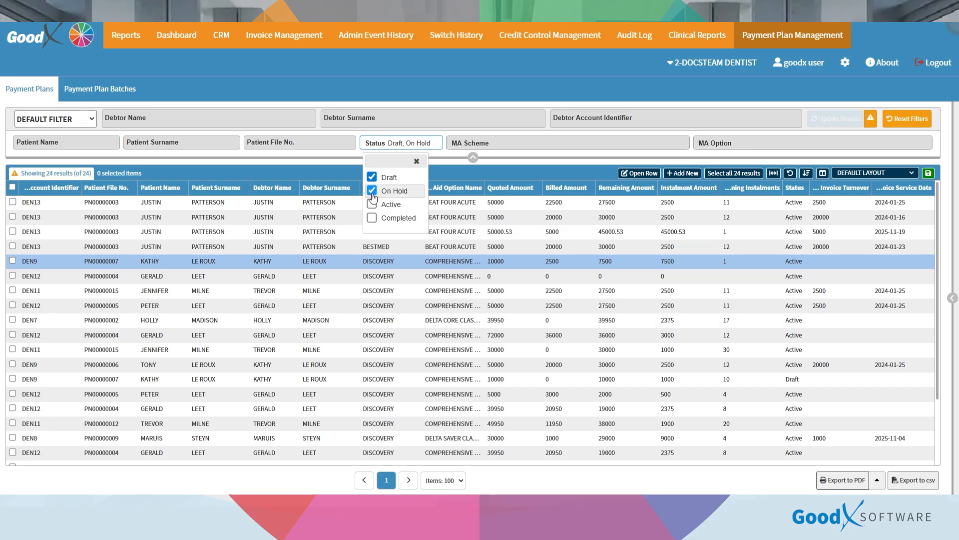
left_click(372, 190)
left_click(825, 124)
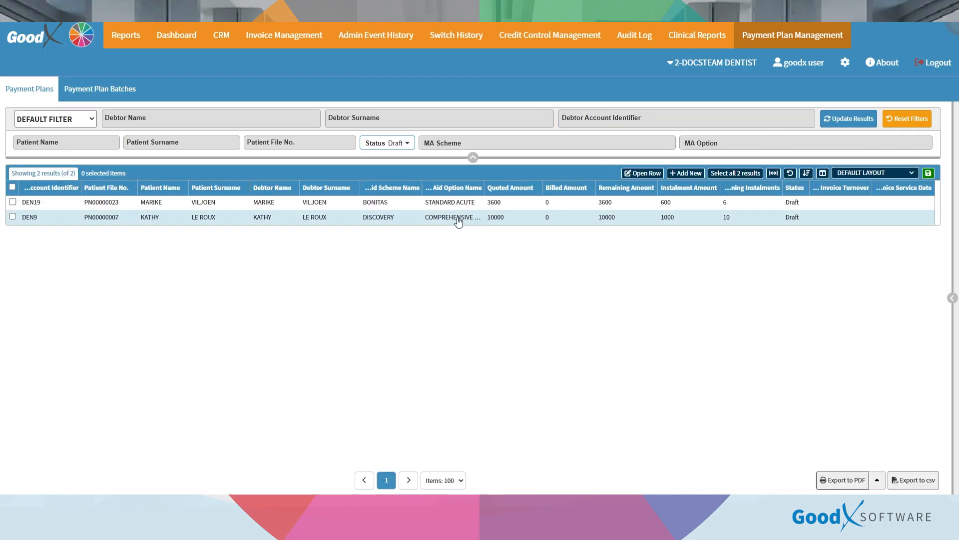
Set the draft payment plan with the 10000 quoted amount to Active, save it and agree to post its primary invoice
double_click(493, 217)
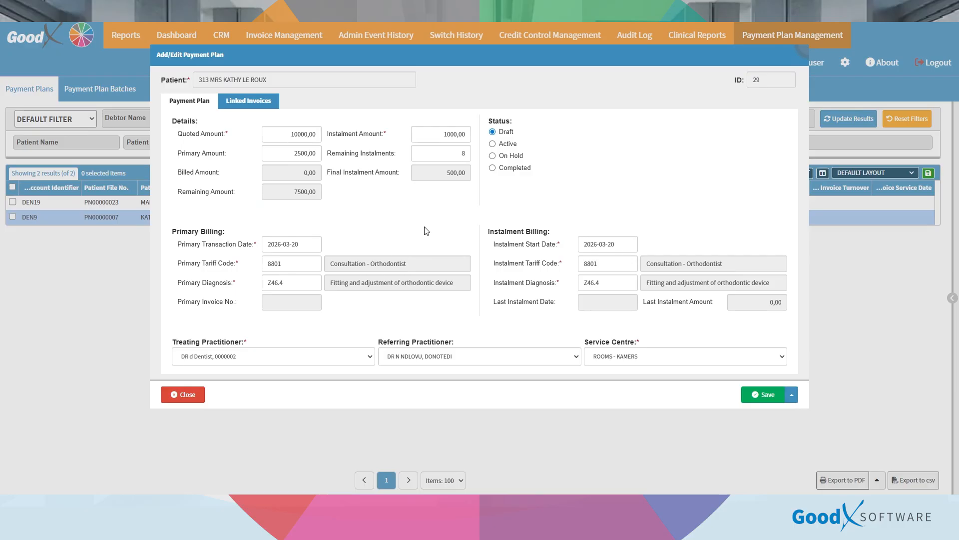
left_click(492, 144)
left_click(766, 399)
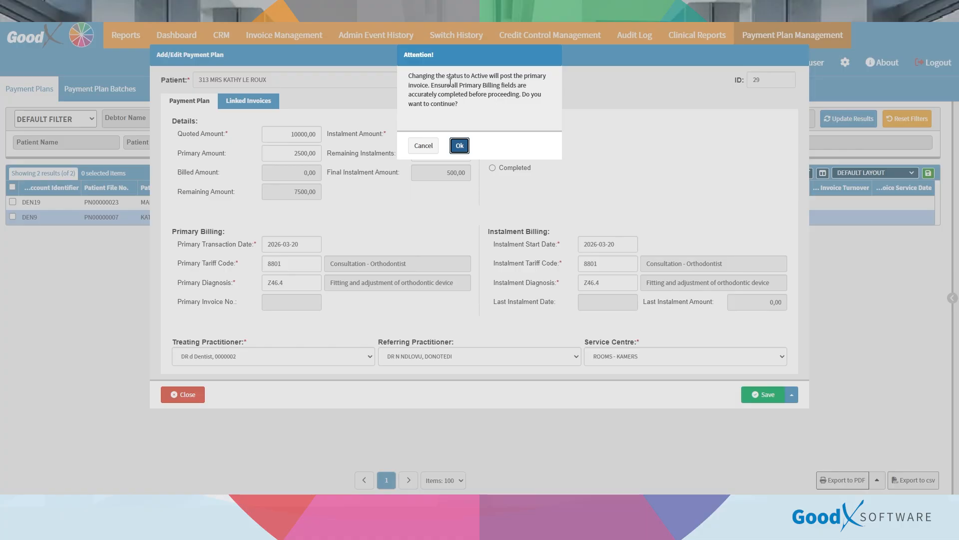
left_click(457, 143)
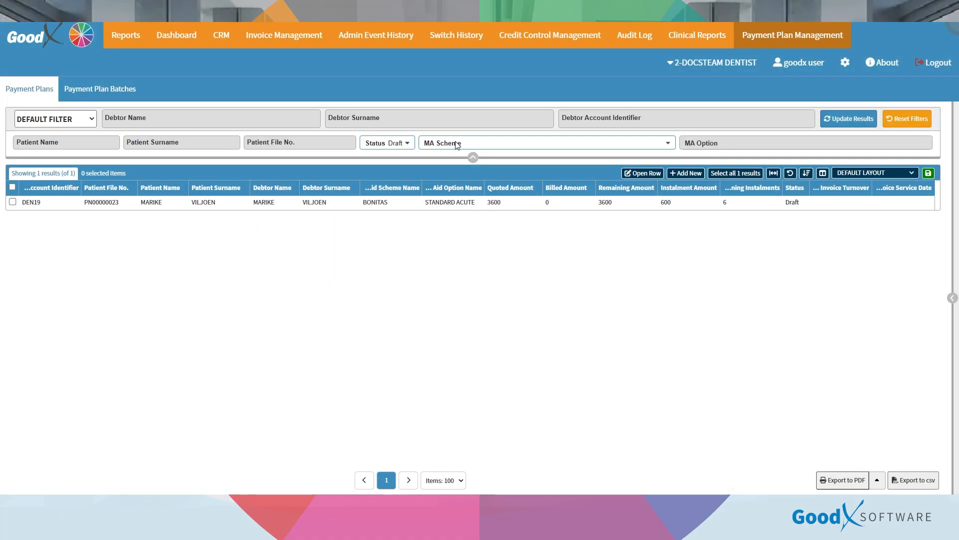
Add Active to the status filter and filter the payment plans list by the debtor's surname
left_click(387, 143)
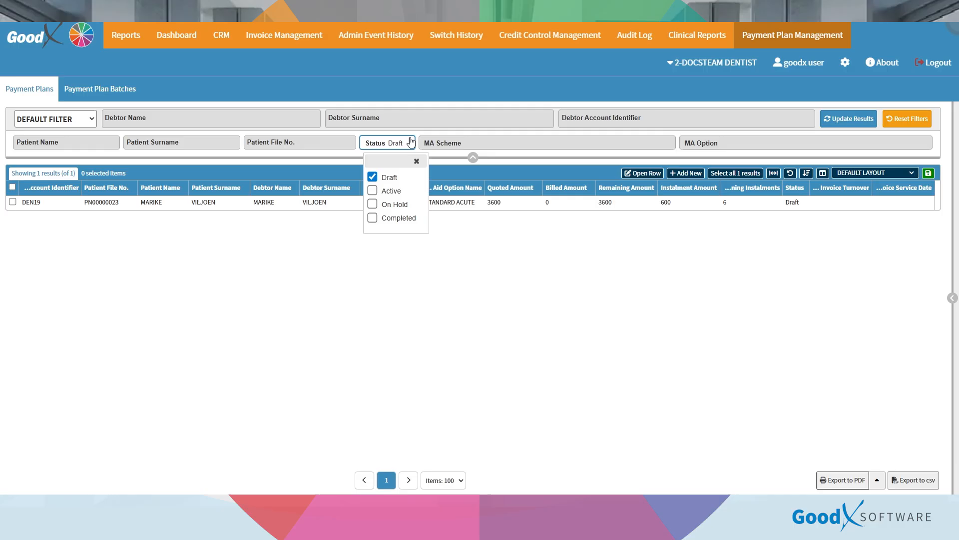
left_click(389, 190)
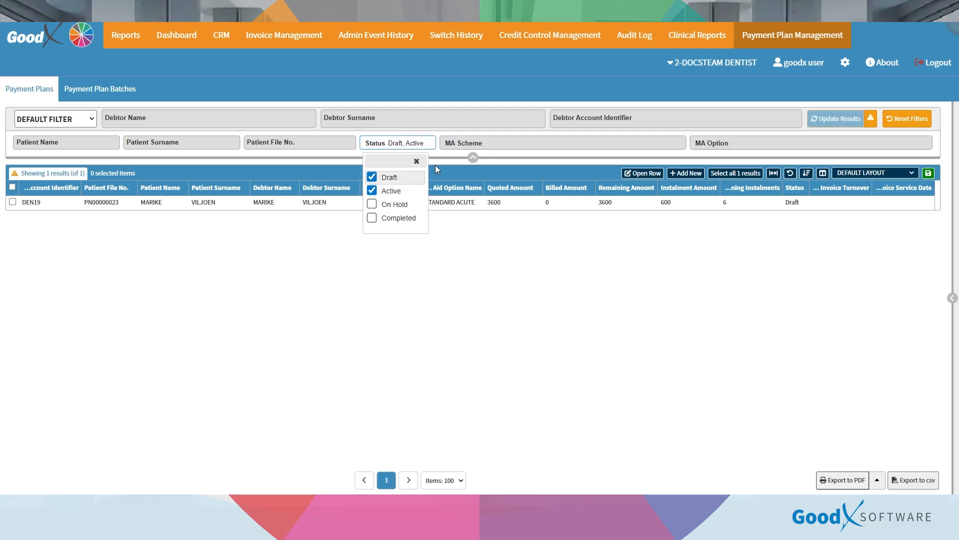
left_click(845, 120)
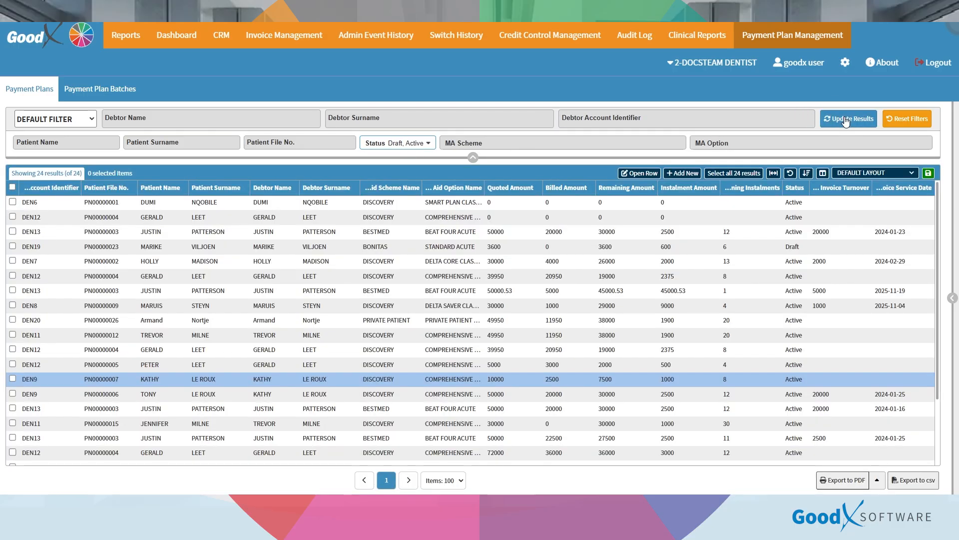
left_click(424, 117)
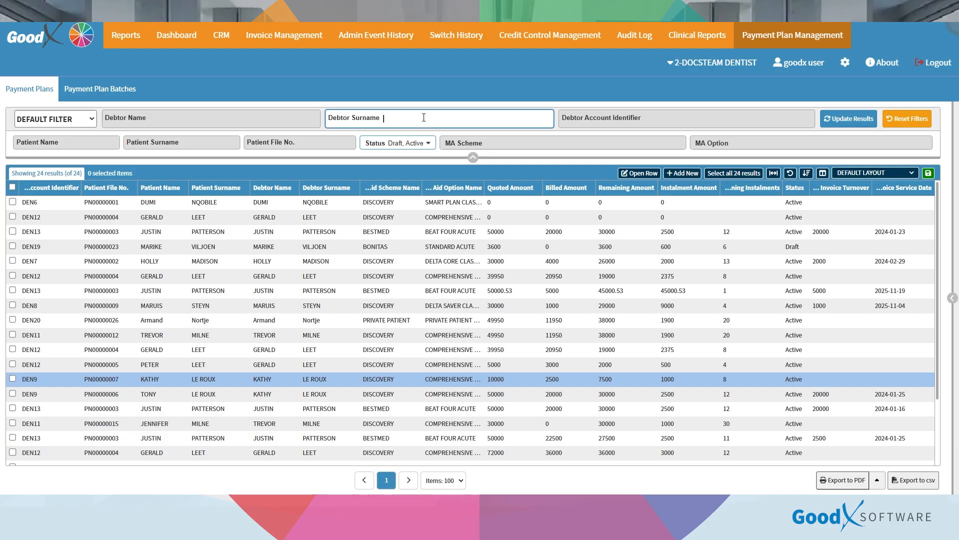
type("le")
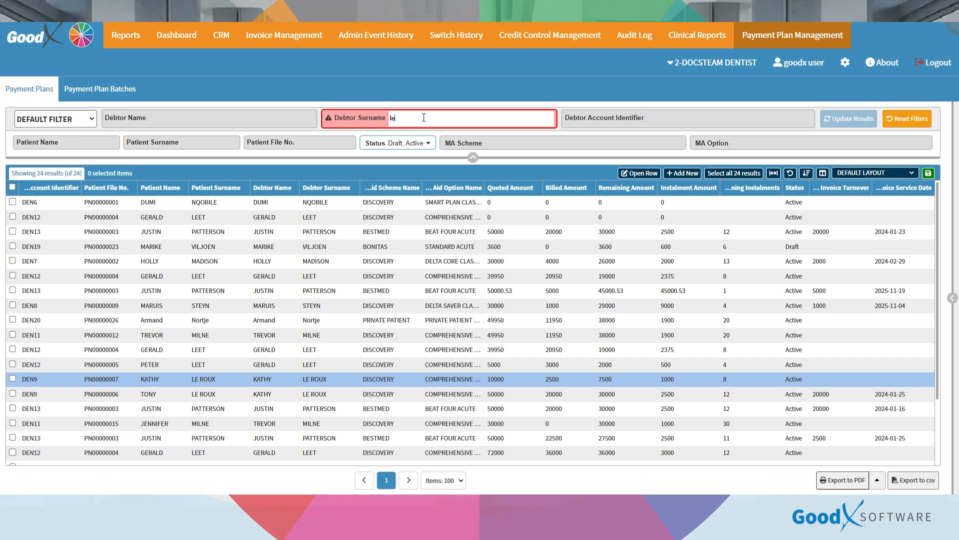
type(" roux")
left_click(854, 120)
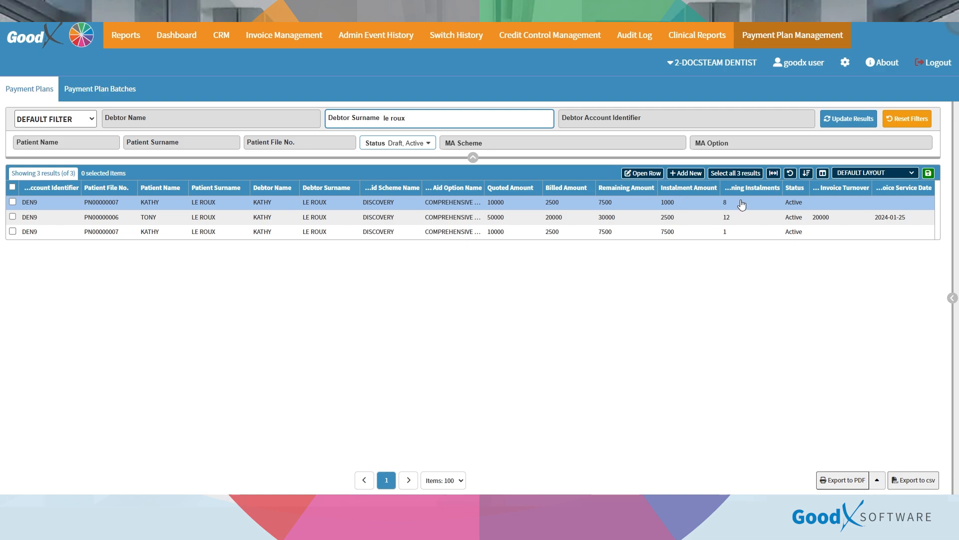
Open the active plan with the 1000 instalment amount and examine its primary billing details and linked invoices
left_click(481, 204)
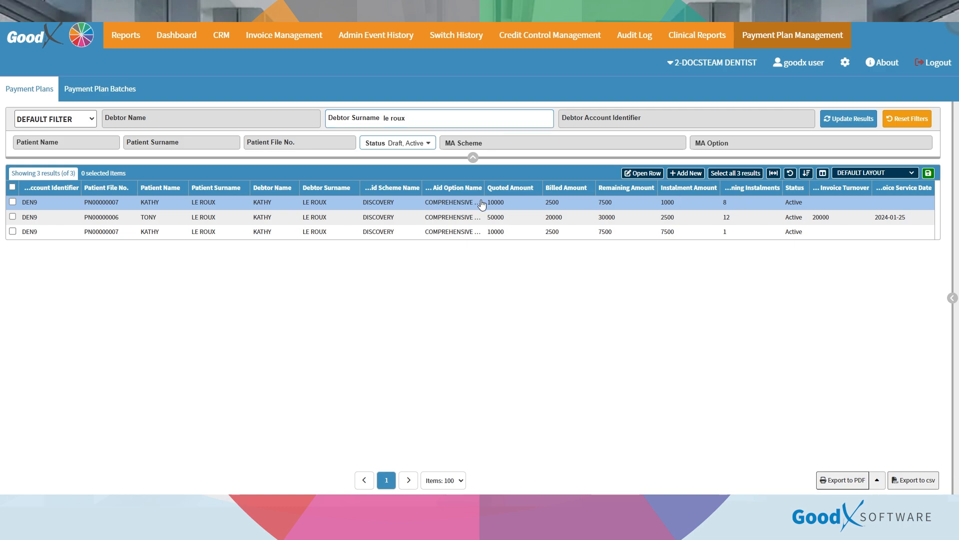
double_click(482, 204)
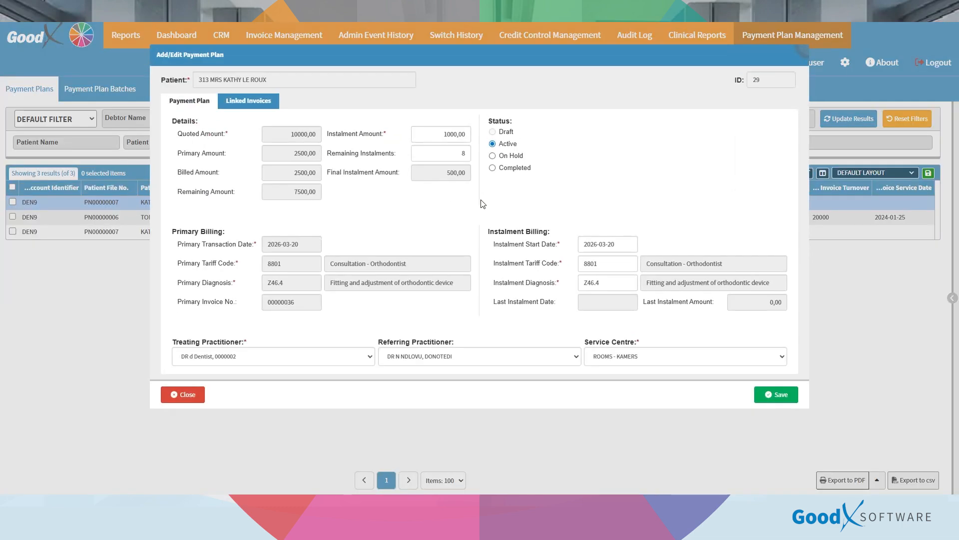
left_click(261, 102)
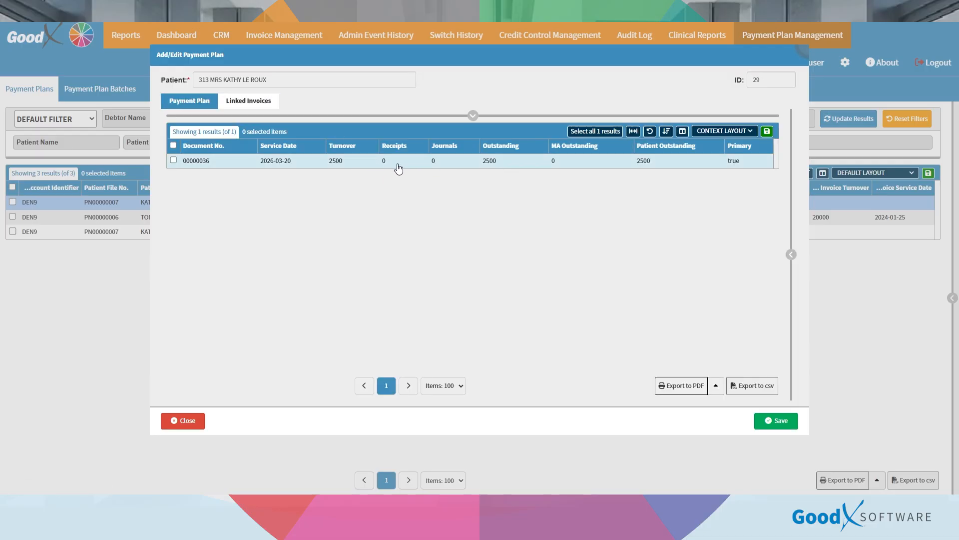
left_click(207, 102)
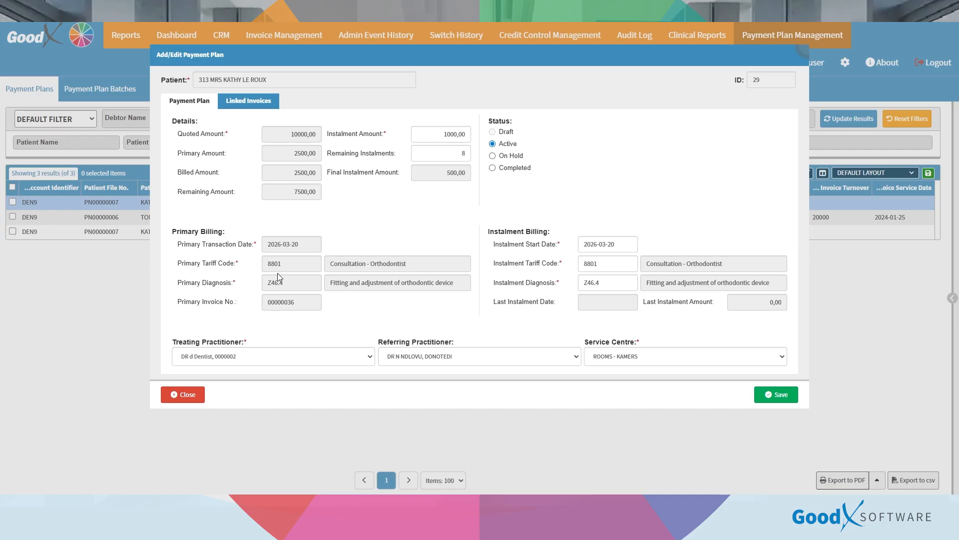
left_click(257, 101)
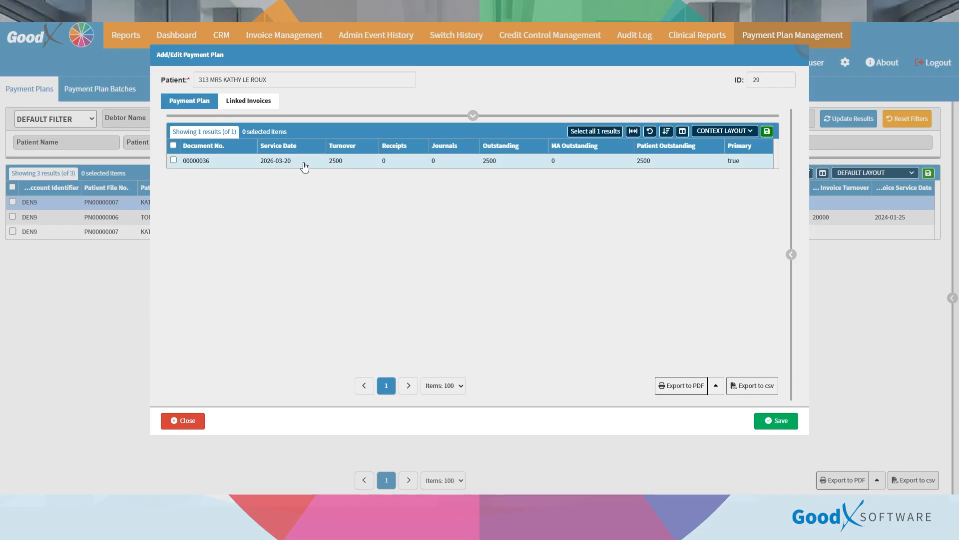
Open the debtor's account details from the linked invoice and show the available actions for the 2026-03-20 invoice
left_click(214, 162)
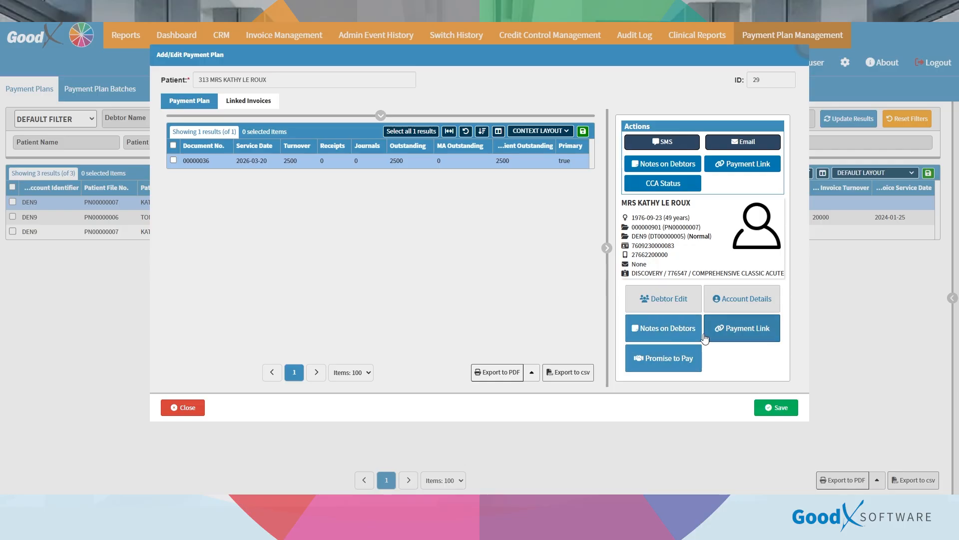
left_click(744, 299)
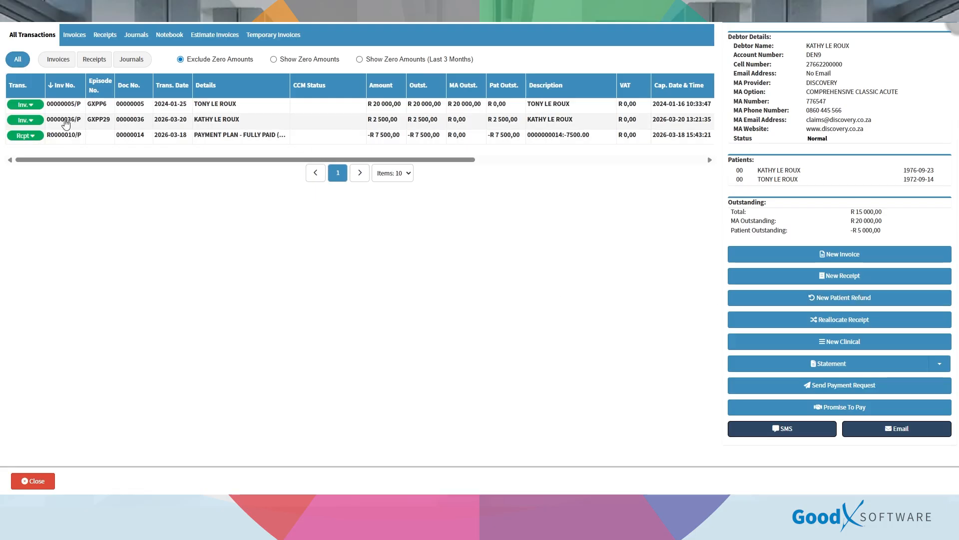
left_click(187, 125)
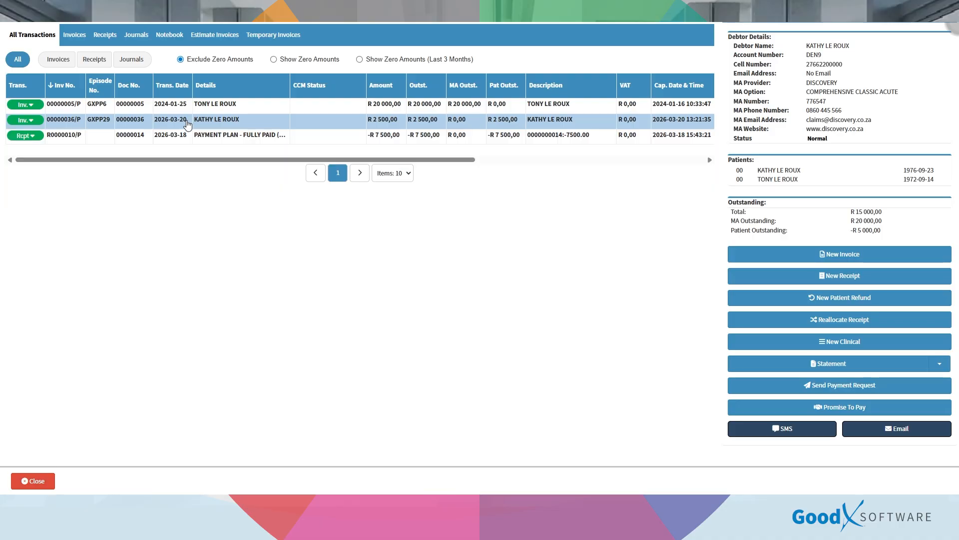
double_click(187, 125)
left_click(142, 144)
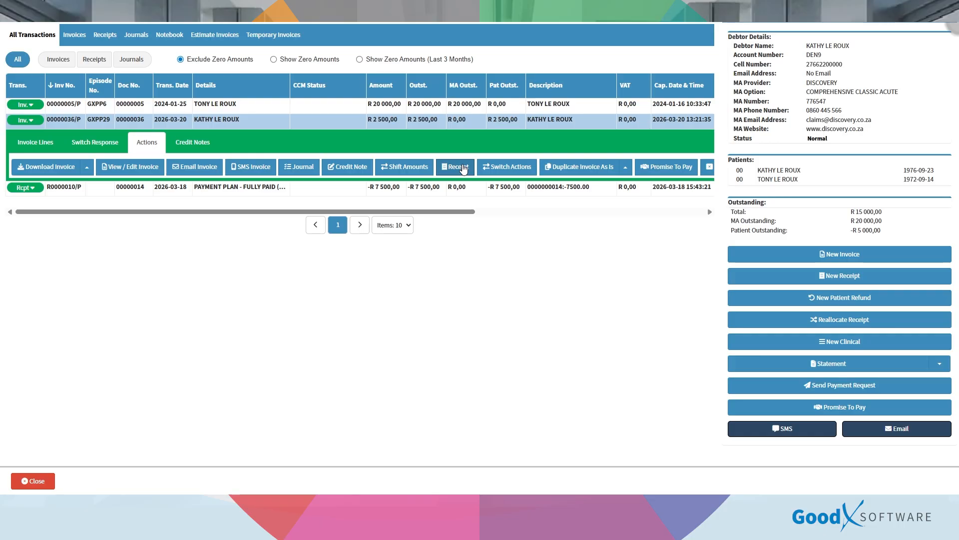
Post a receipt against the 2026-03-20 invoice with cash ledger Bank Account 1 and payment type DEBIT CARD
left_click(463, 169)
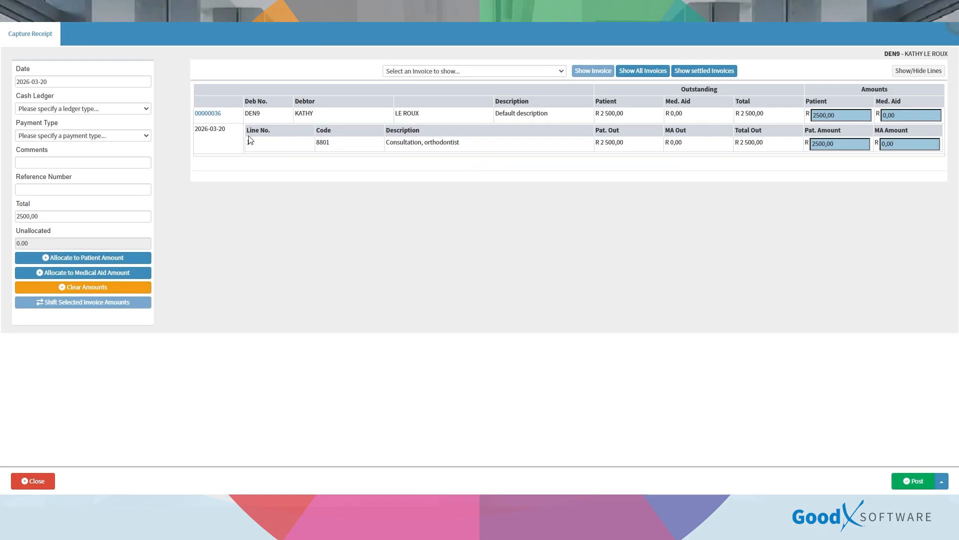
left_click(88, 110)
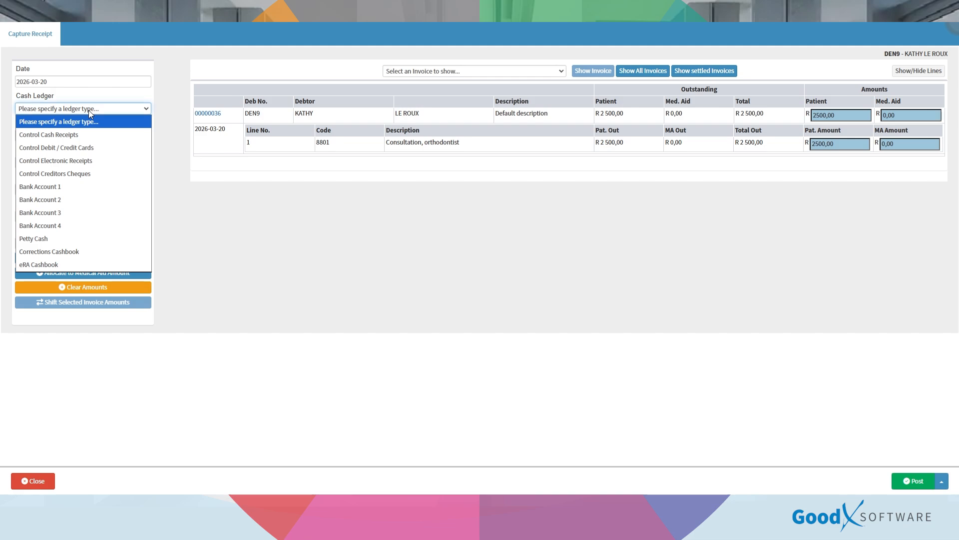
left_click(73, 187)
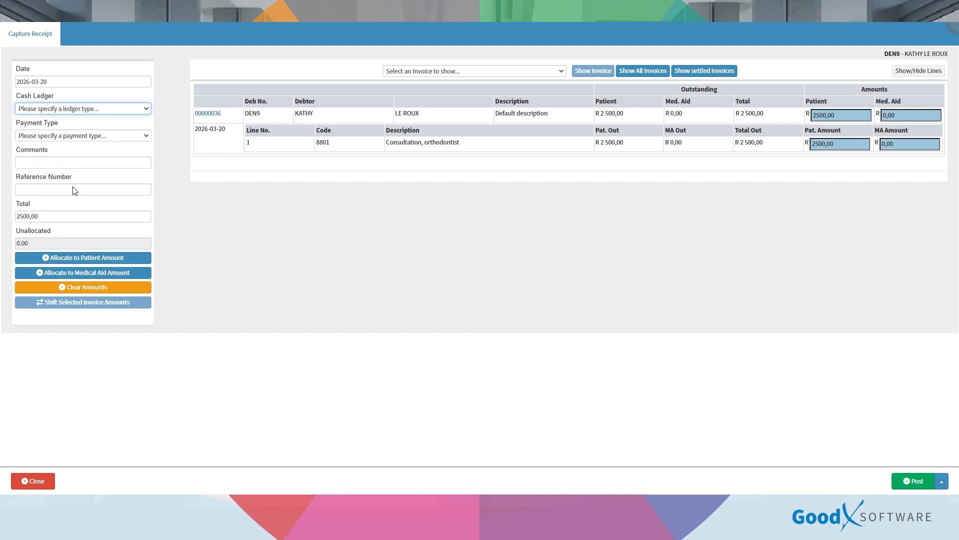
left_click(74, 136)
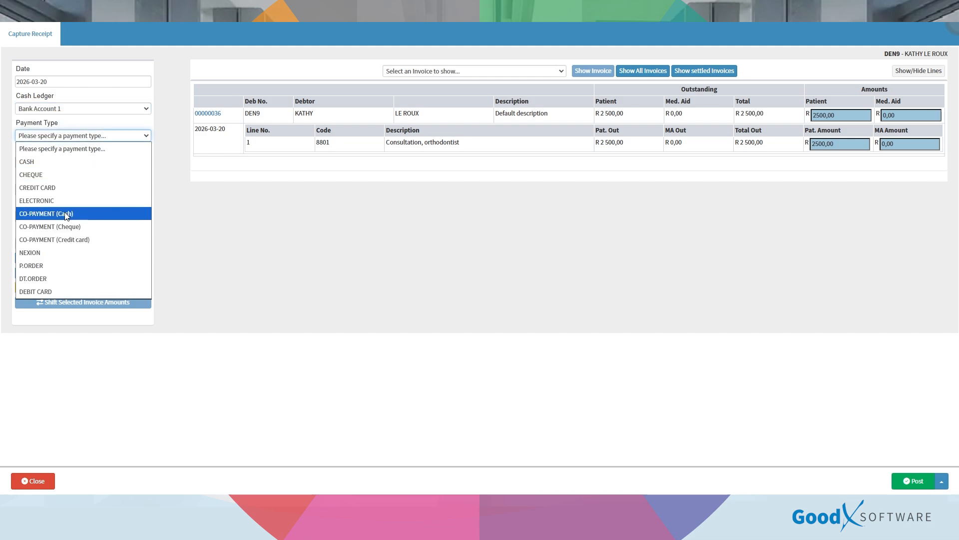
left_click(58, 292)
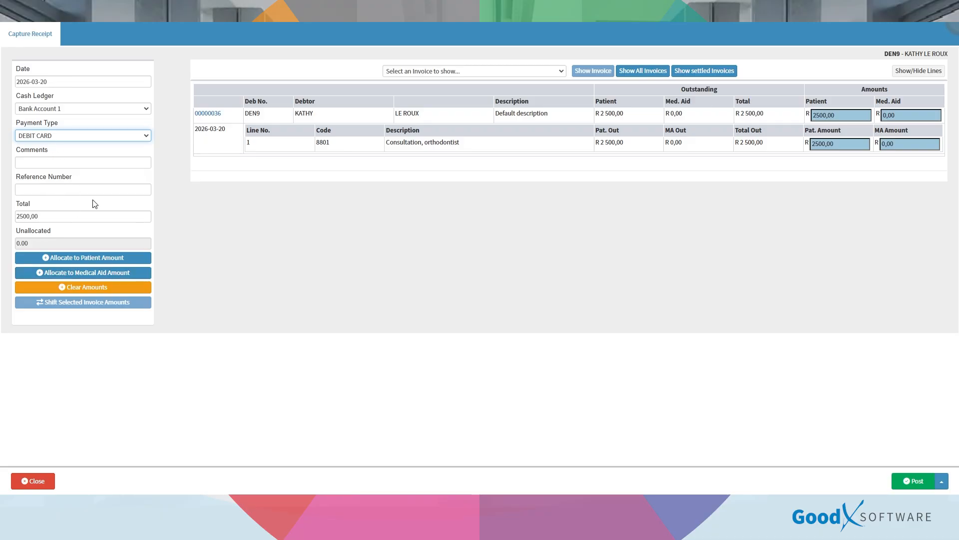
left_click(912, 480)
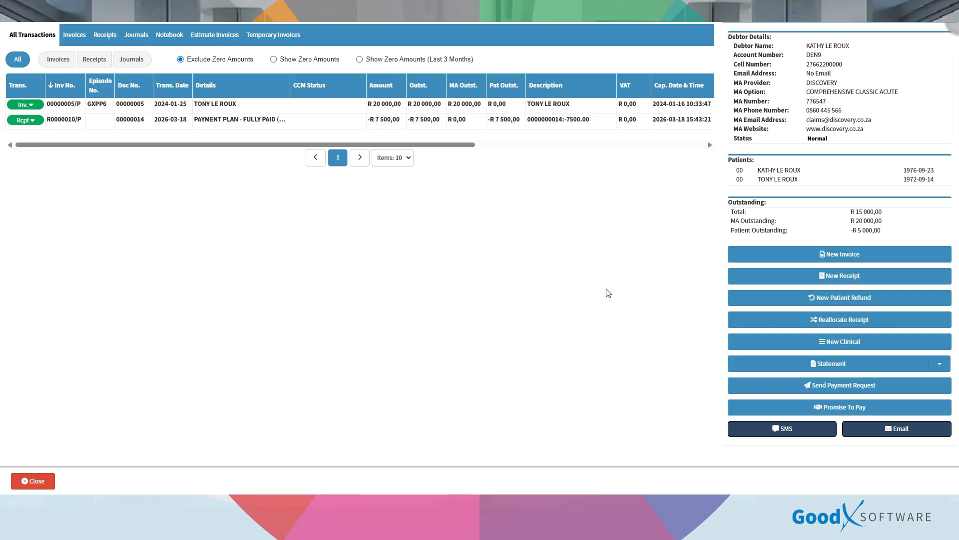
Start a new receipt on the debtor's account with cash ledger Bank Account 1 and payment type DEBIT CARD
left_click(826, 274)
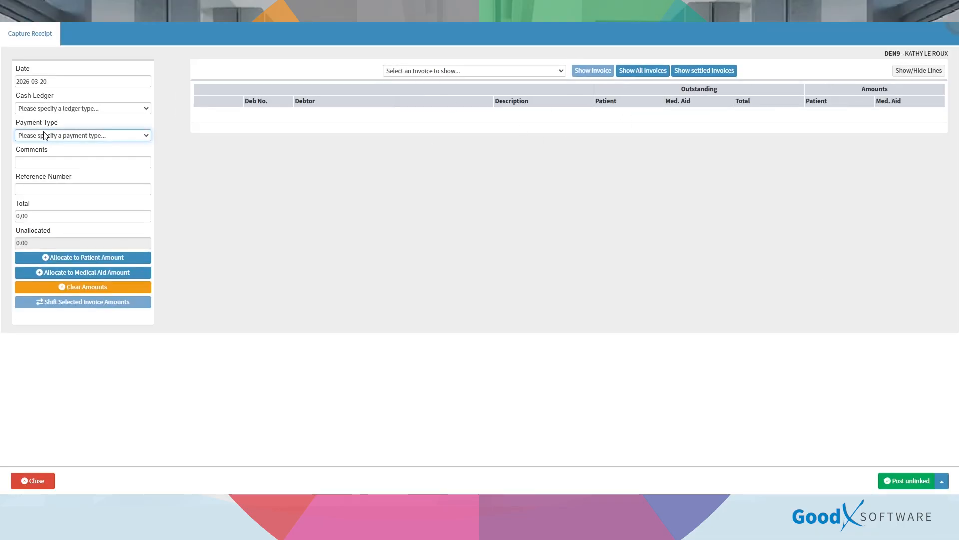
left_click(56, 110)
left_click(56, 188)
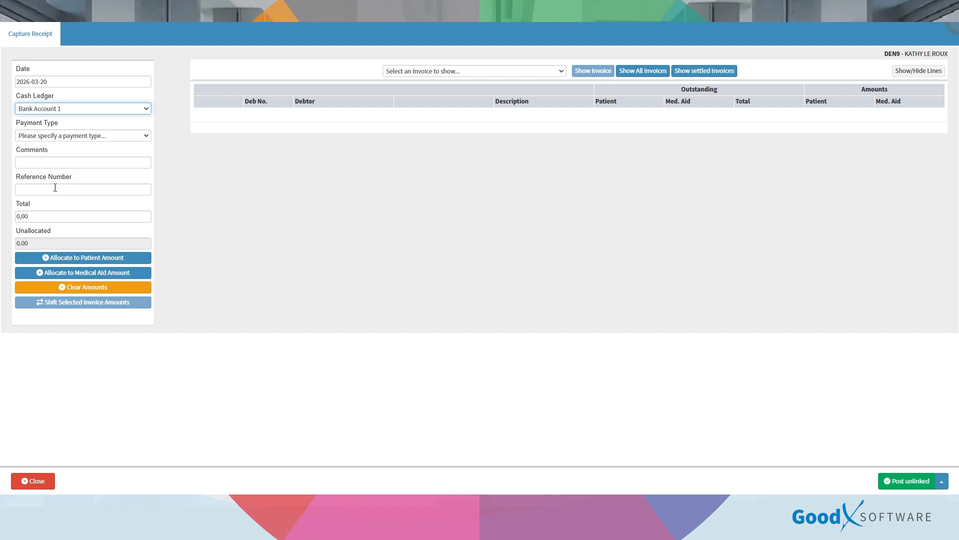
left_click(56, 134)
left_click(52, 292)
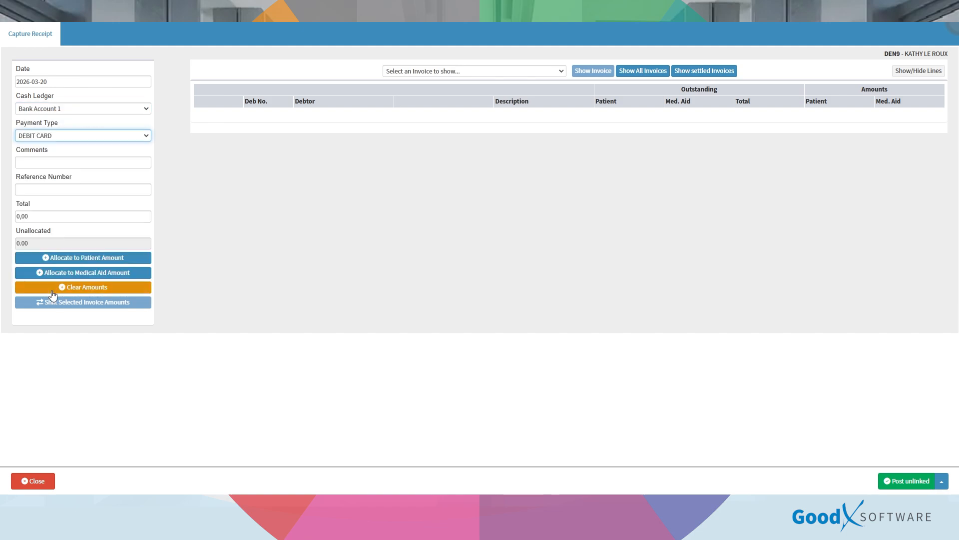
Set the receipt total to 1000, add the comment "Payment Plan Payment", and post it as an unlinked receipt
left_click(48, 216)
double_click(48, 216)
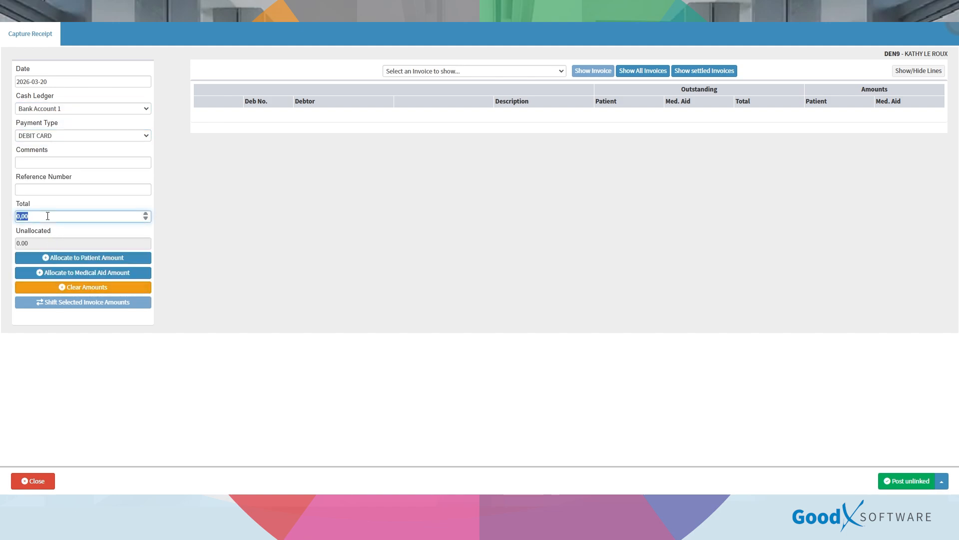
type("1000")
key("Tab")
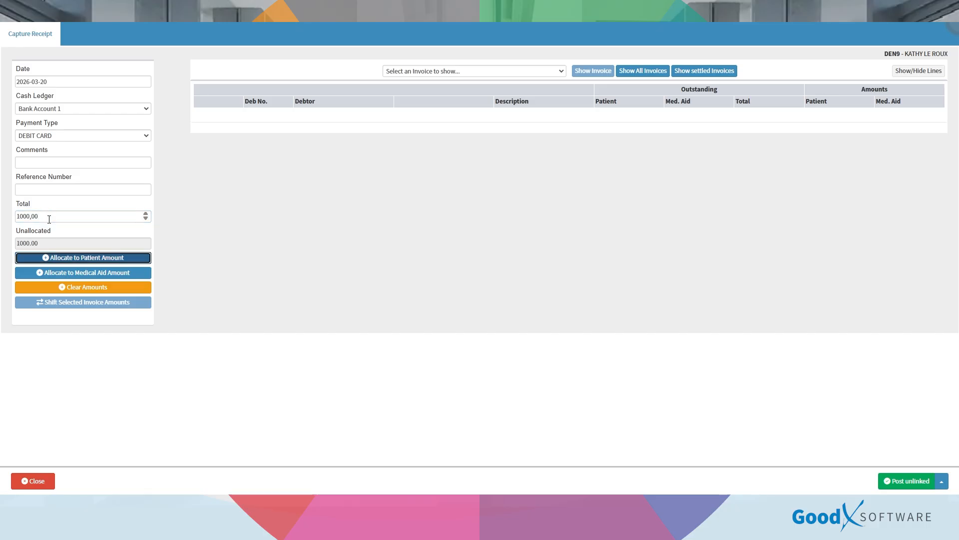
left_click(59, 162)
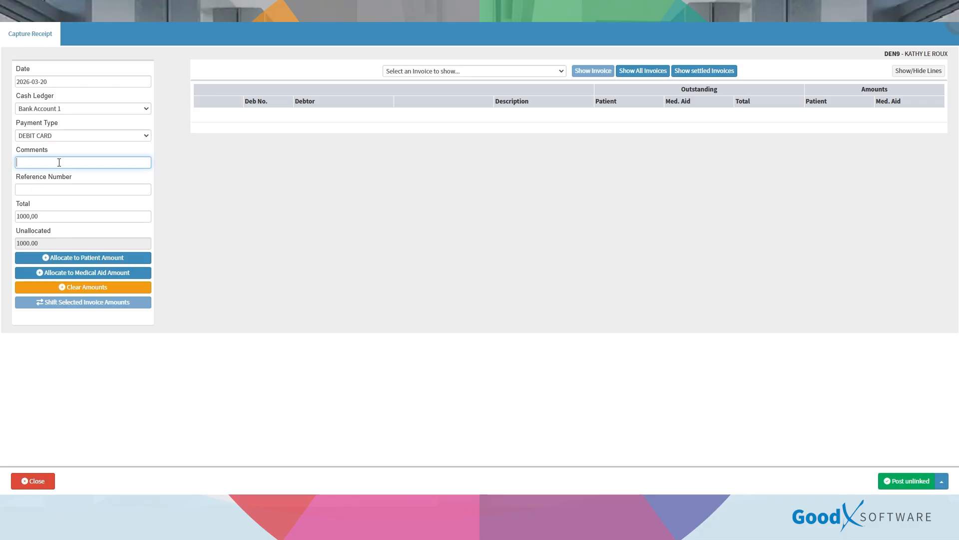
type("Payment Plan Payment")
left_click(915, 479)
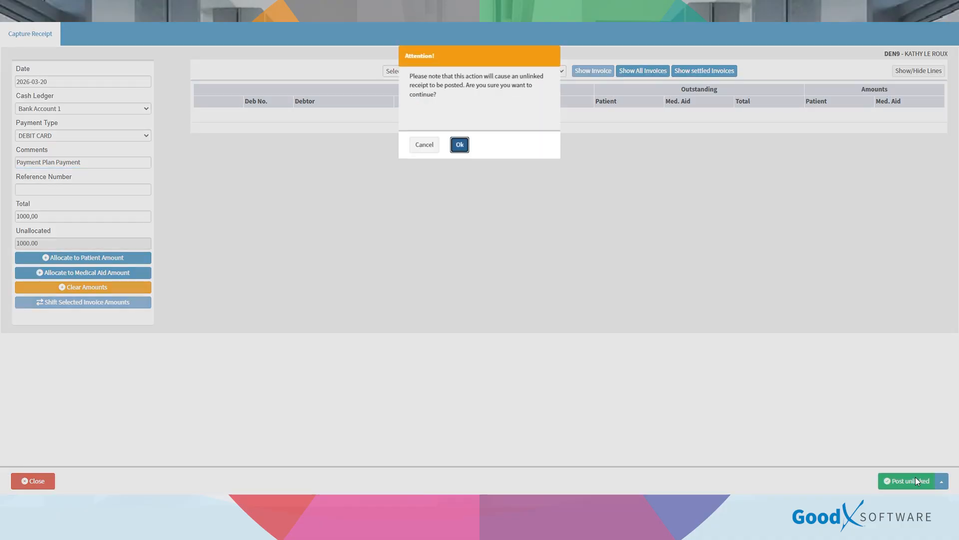
left_click(459, 146)
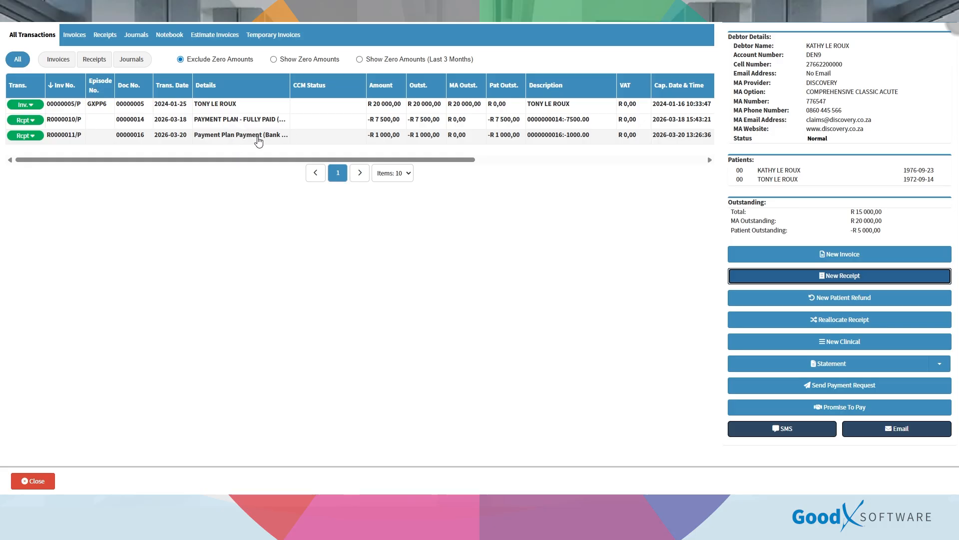
Leave the debtor's account details and save the open payment plan
left_click(44, 481)
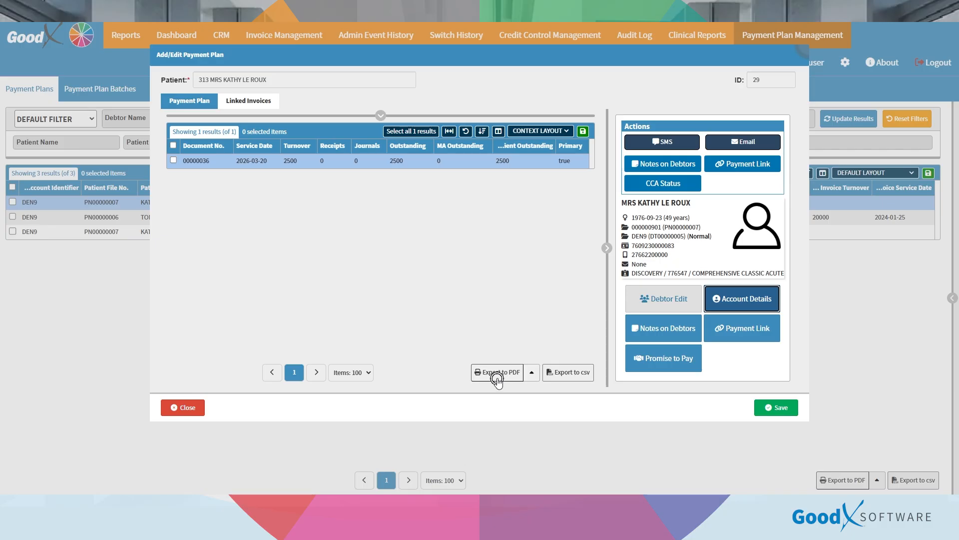
left_click(567, 373)
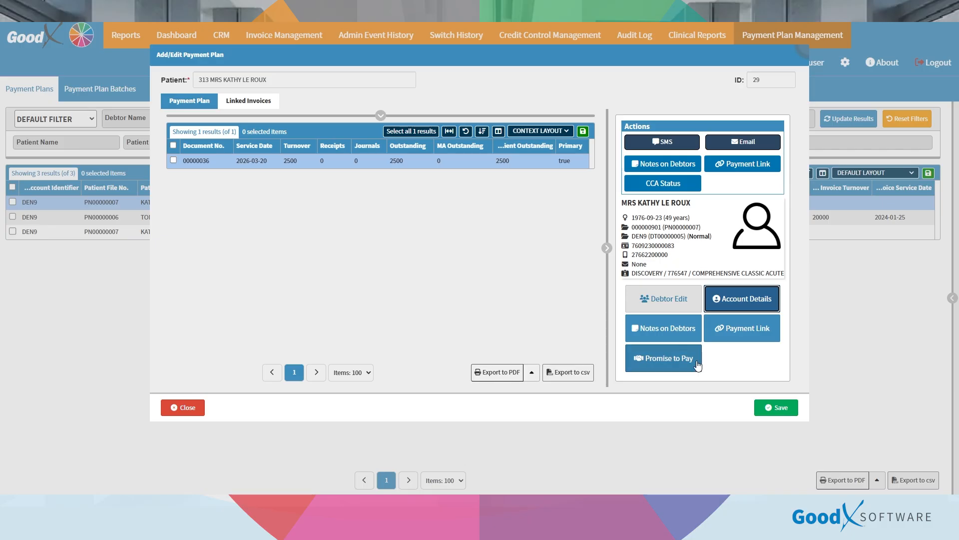
left_click(776, 406)
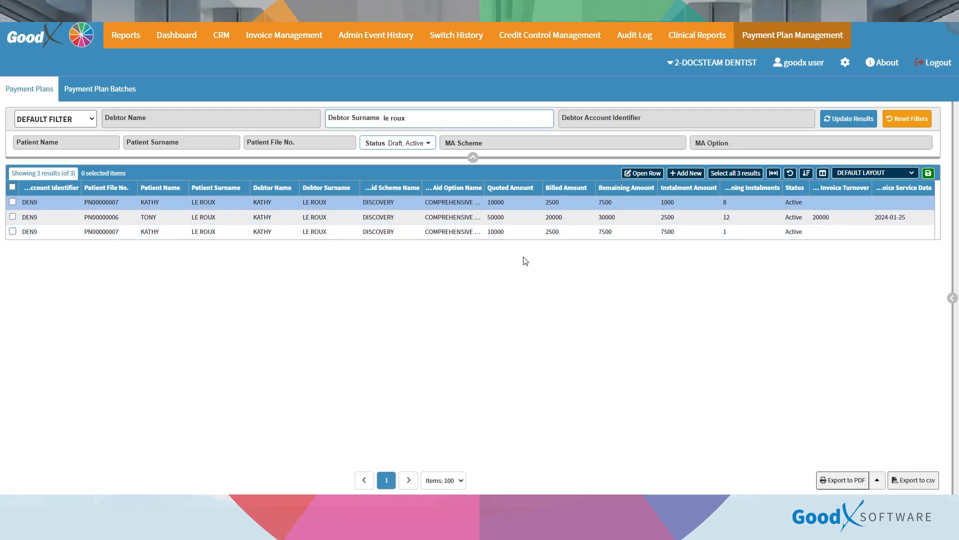
left_click(478, 271)
left_click(688, 173)
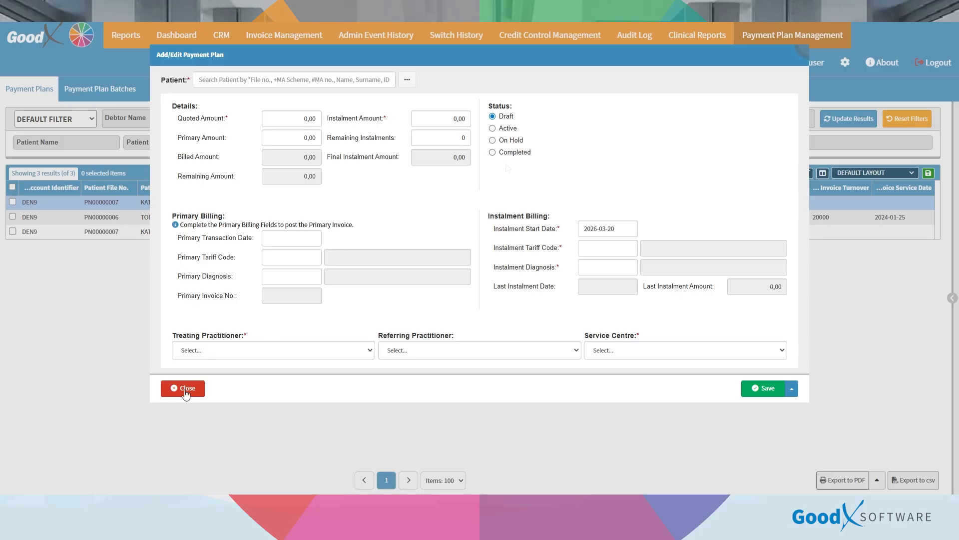
left_click(183, 388)
Reopen the payment plan with the 1000 instalment amount, examine the receipts on its linked invoices, and close it
double_click(375, 204)
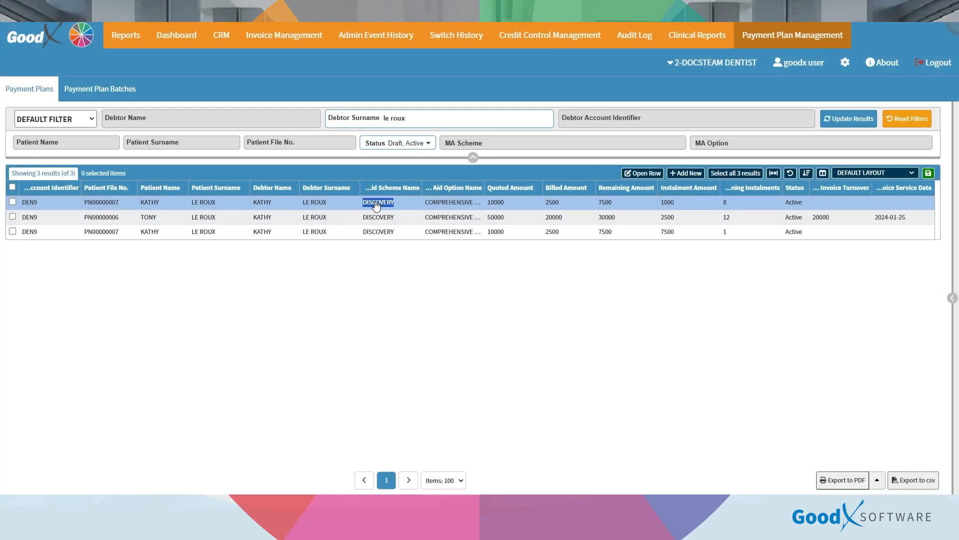
left_click(247, 102)
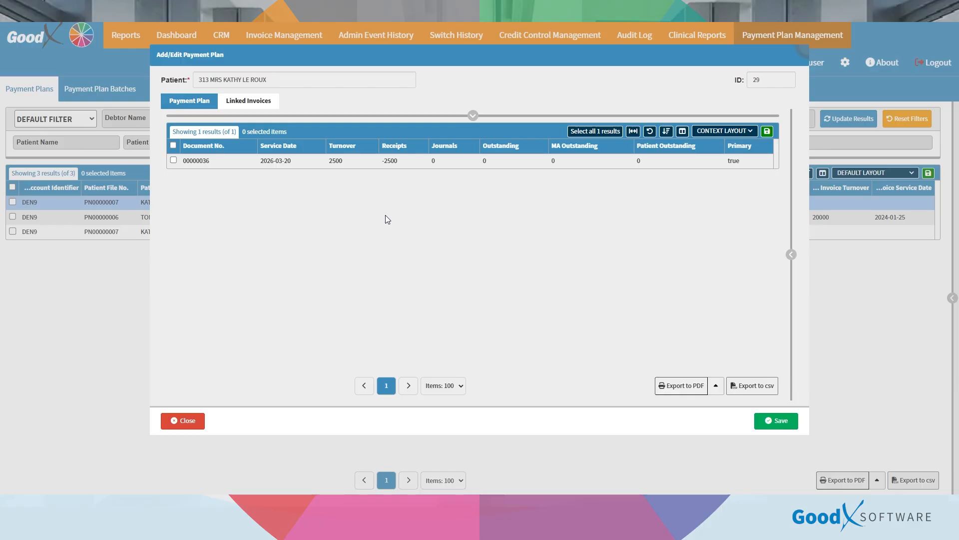
left_click(183, 419)
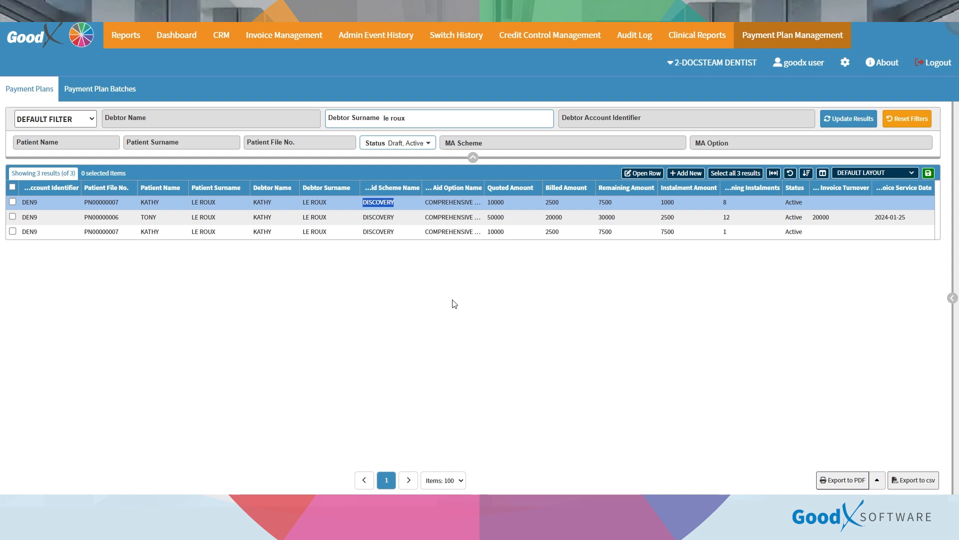